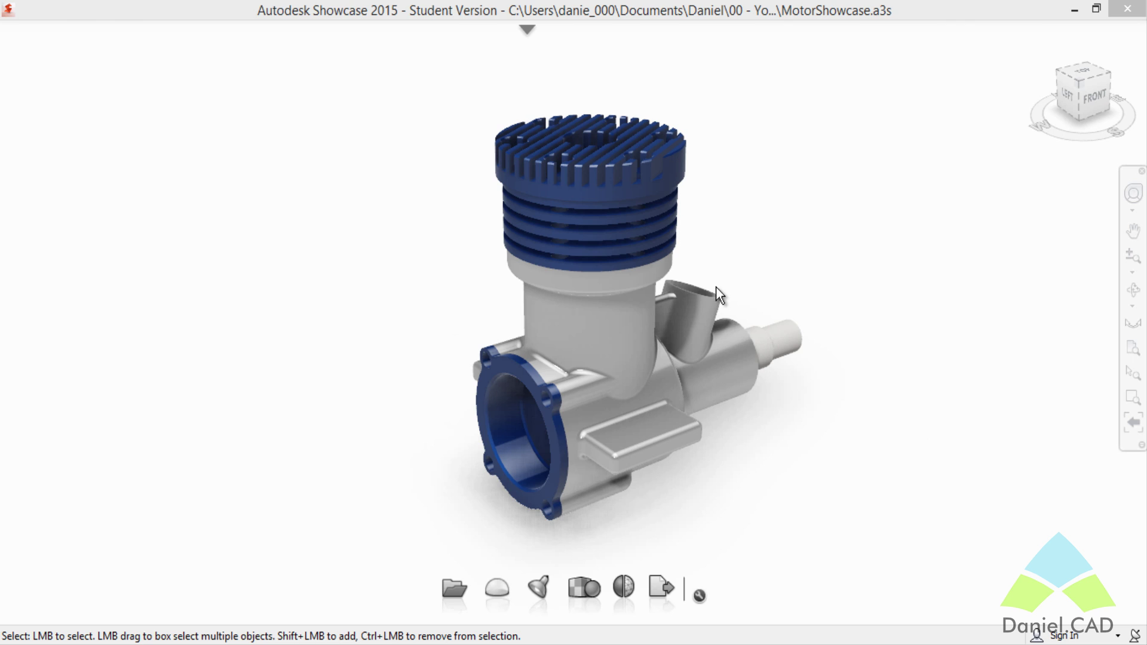
- Select the finned cylinder head of the engine and show its transform handles
left_click(665, 170)
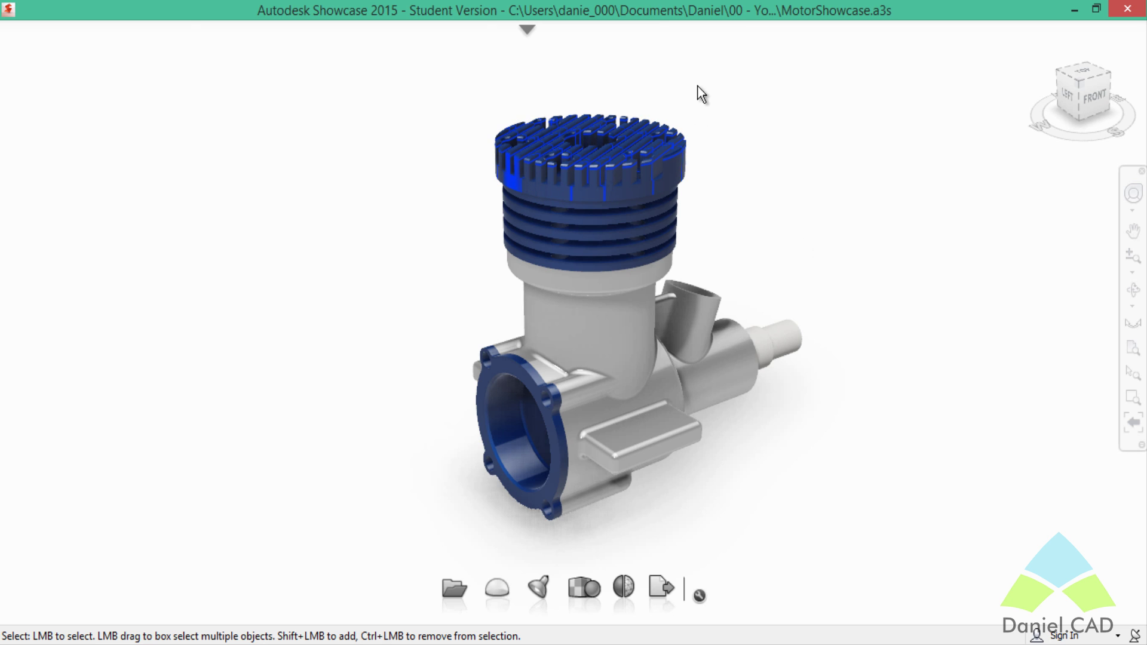
left_click(528, 30)
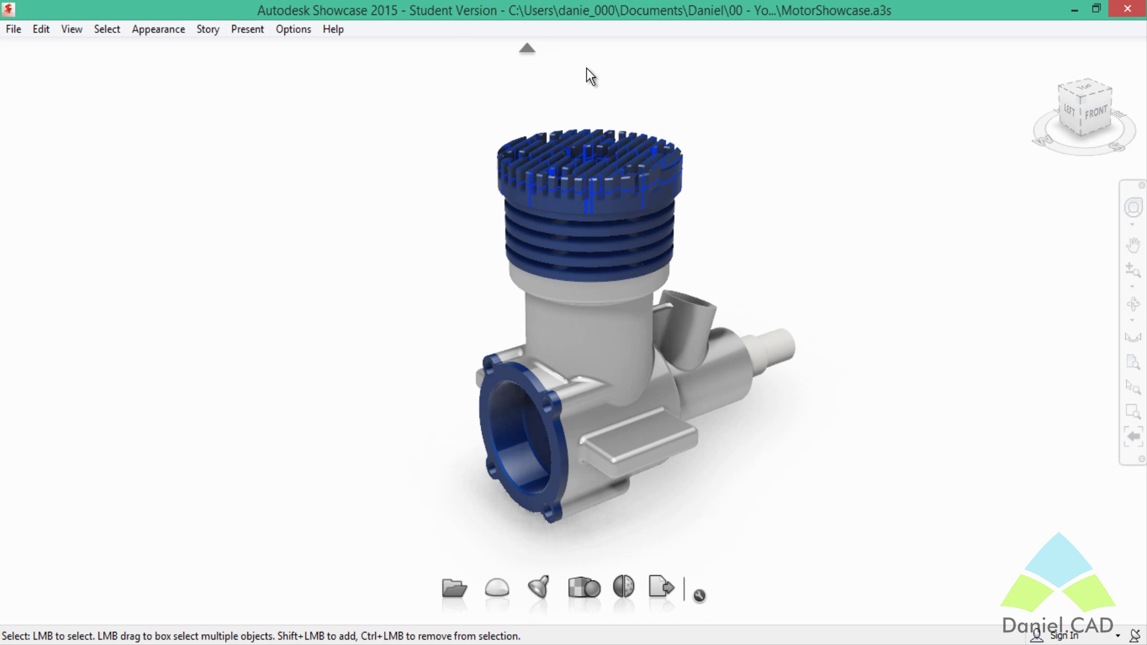
left_click(40, 30)
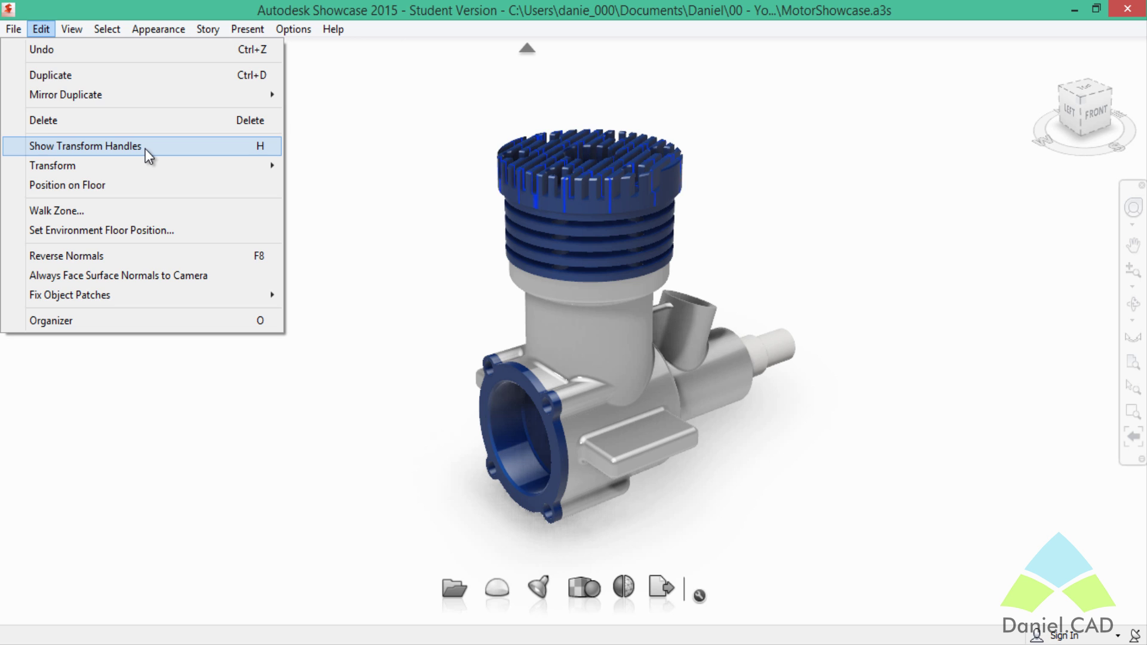
key("h")
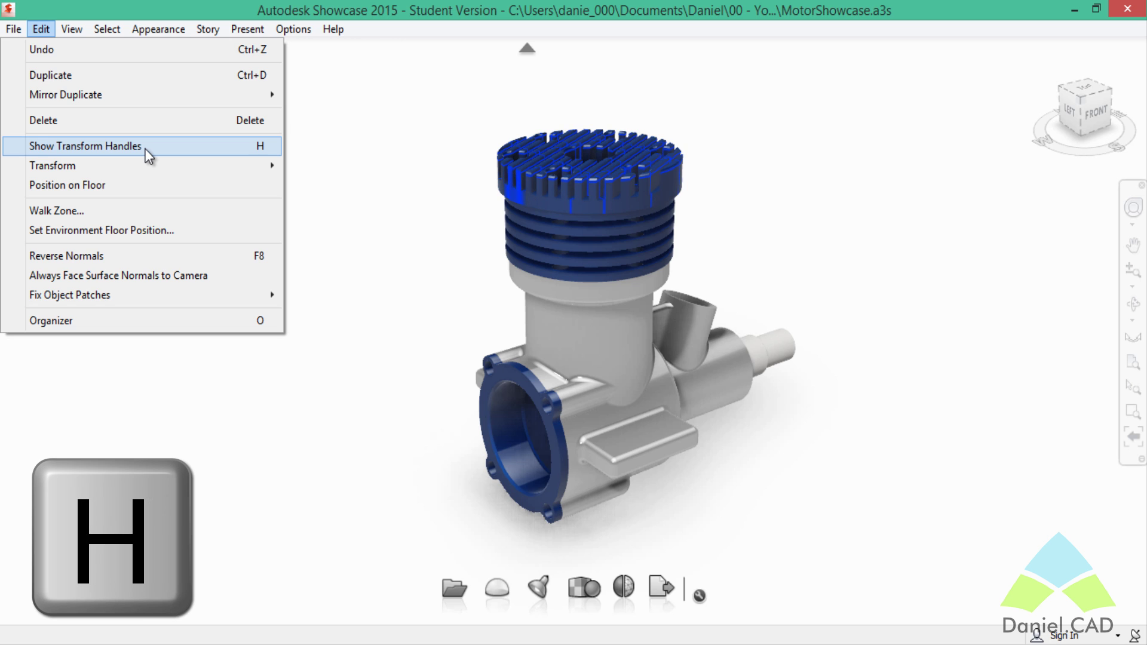
left_click(145, 149)
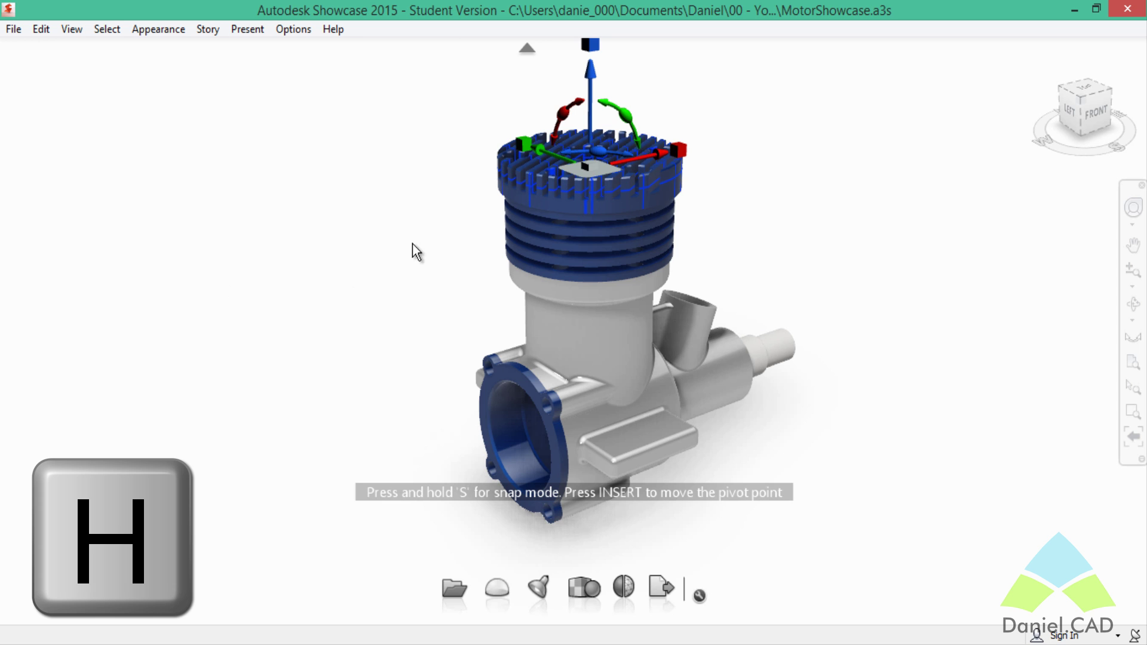
middle_click_drag(413, 243, 404, 307)
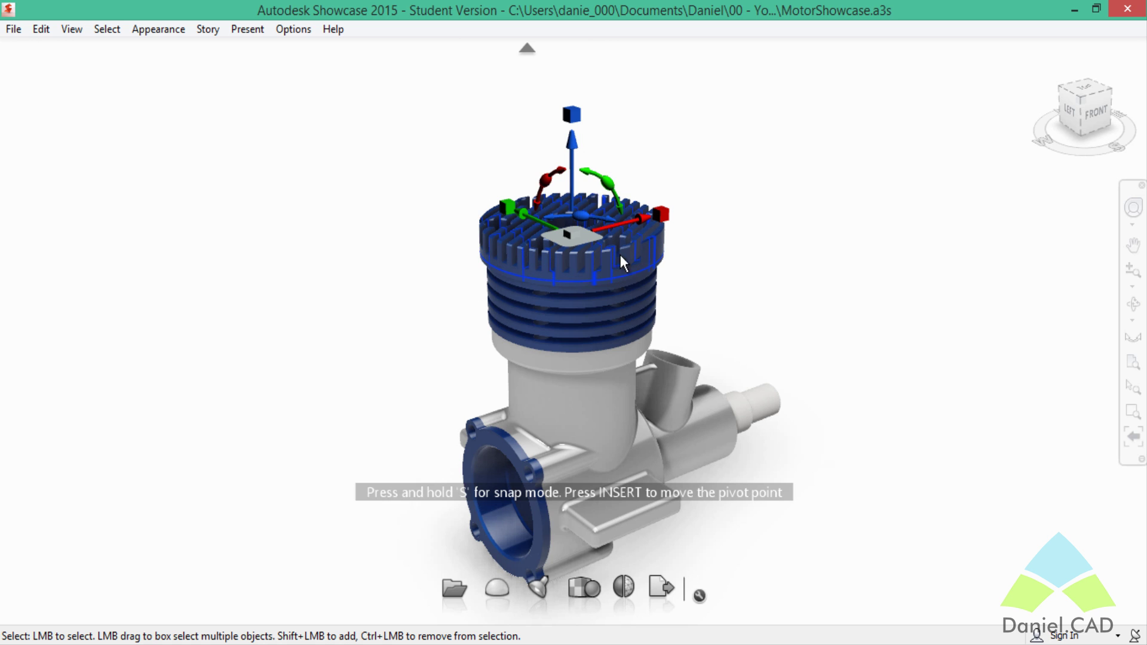
- Select the grey crankcase, try moving it freely along its red X axis, and undo the move
left_click(741, 324)
middle_click_drag(741, 324, 753, 290)
left_click(730, 402)
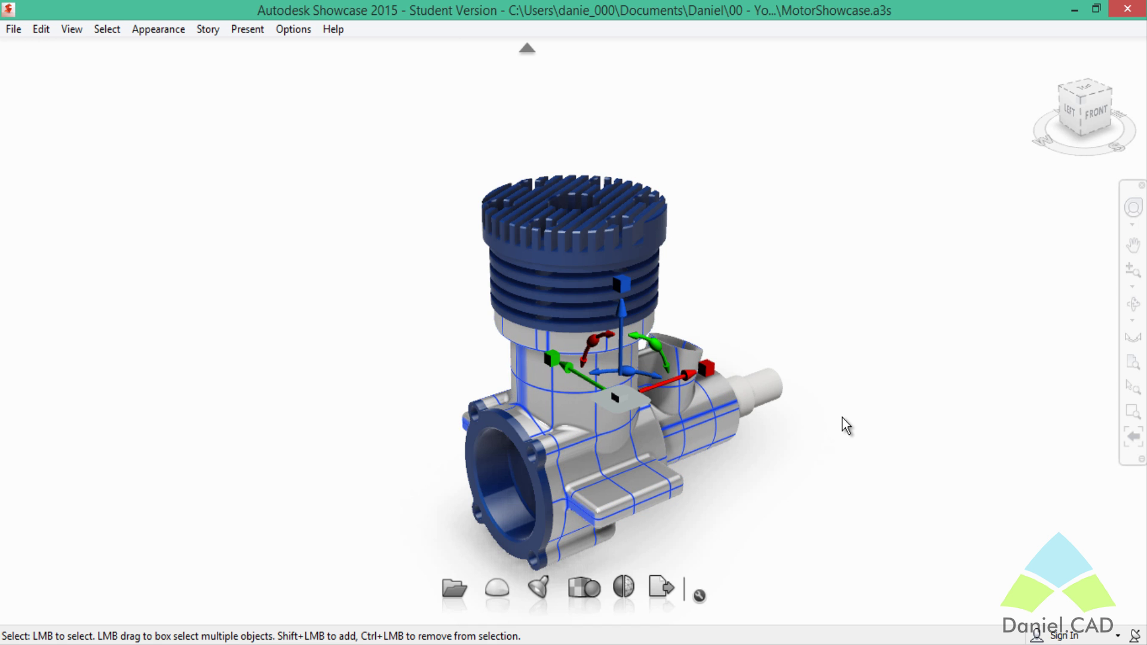
mouse_move(823, 413)
middle_mouse_down()
mouse_move(735, 454)
mouse_move(532, 382)
mouse_move(371, 404)
middle_mouse_up()
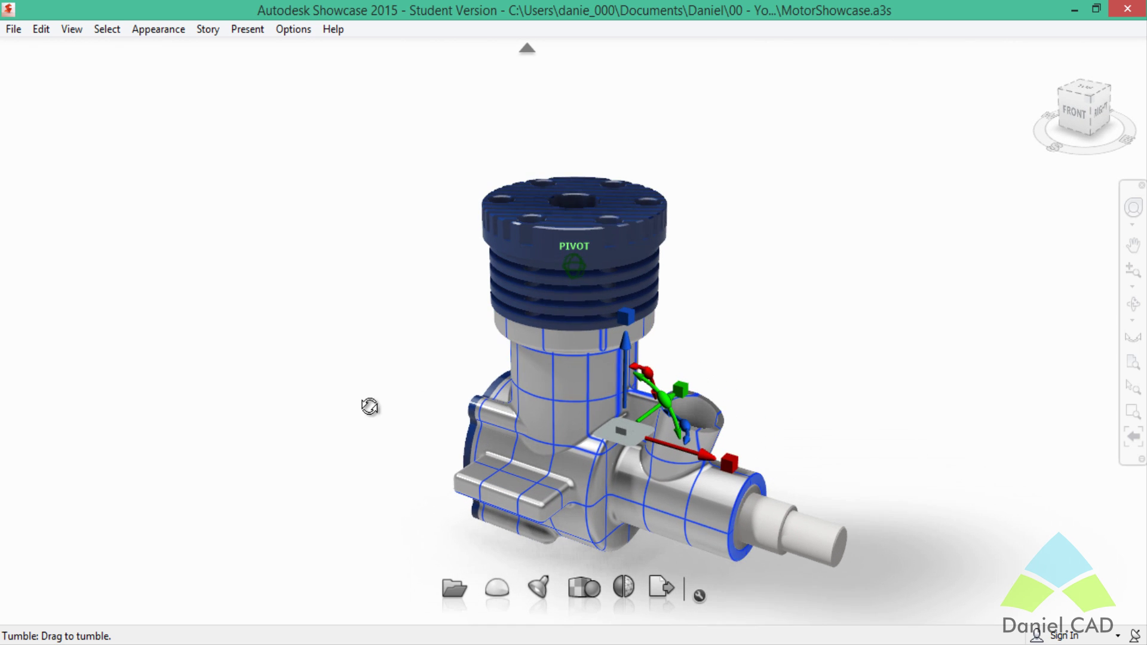
middle_click_drag(774, 466, 678, 461)
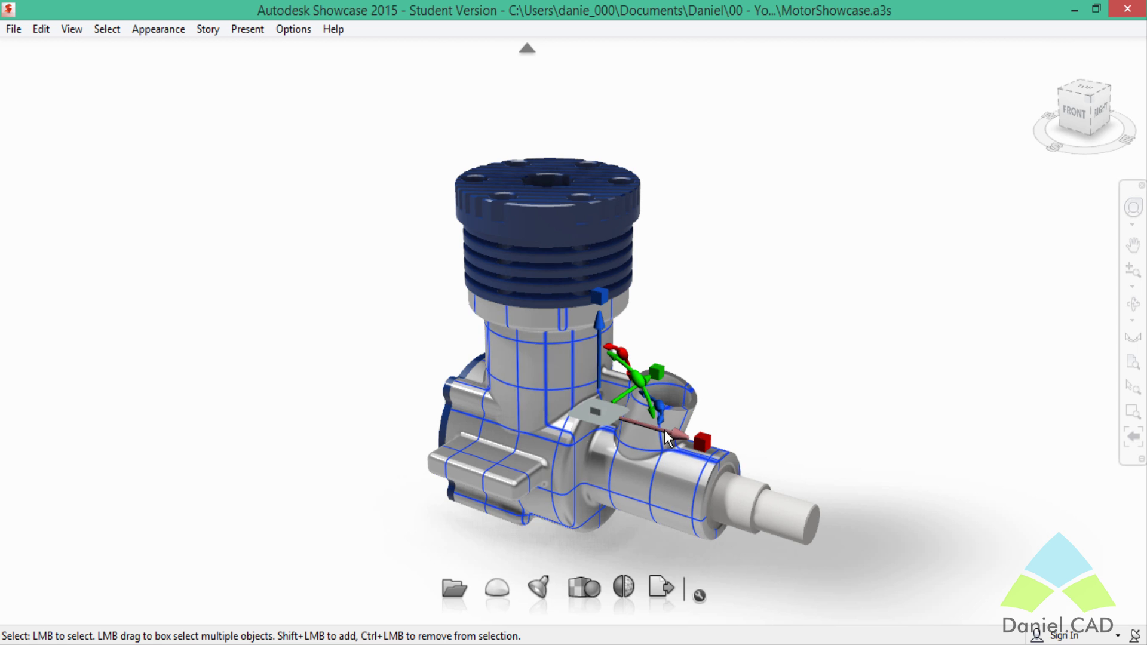
left_click_drag(673, 434, 743, 458)
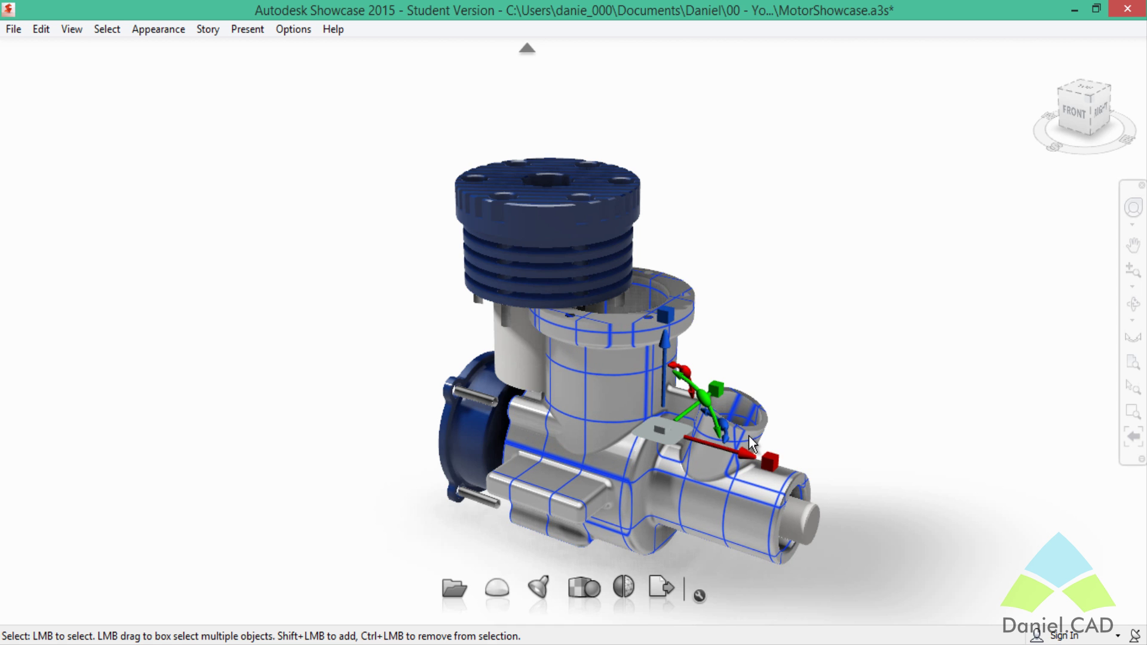
key("ctrl+z")
- Try rotating the crankcase freely about its red X axis, and undo the rotation
left_click_drag(708, 418, 289, 422)
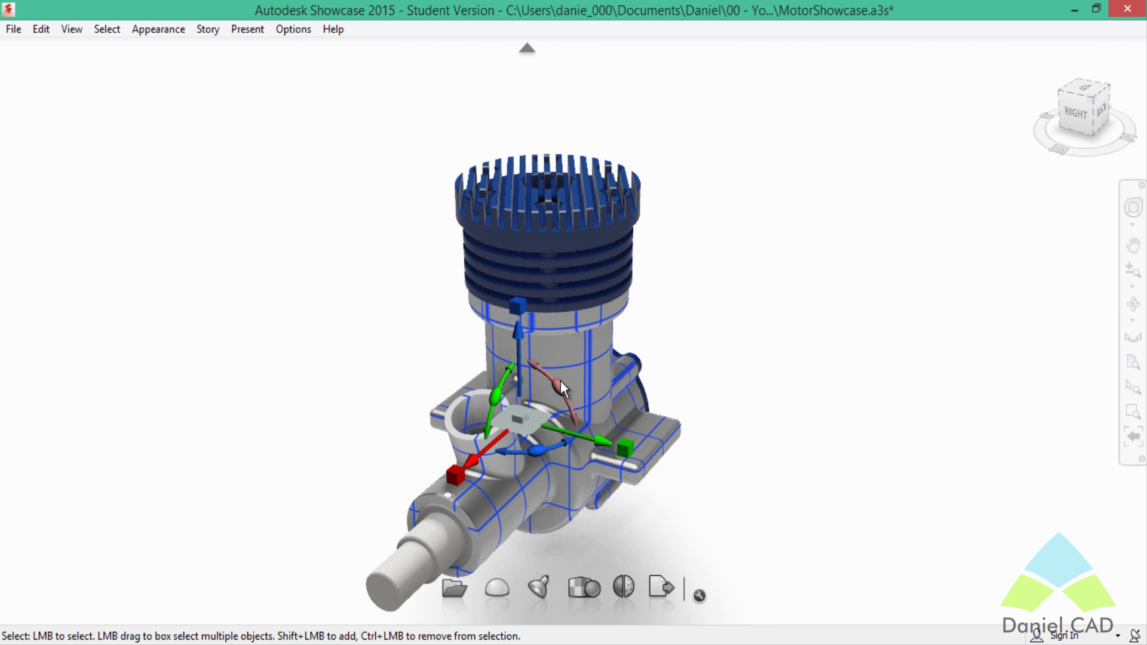
left_click_drag(548, 385, 601, 523)
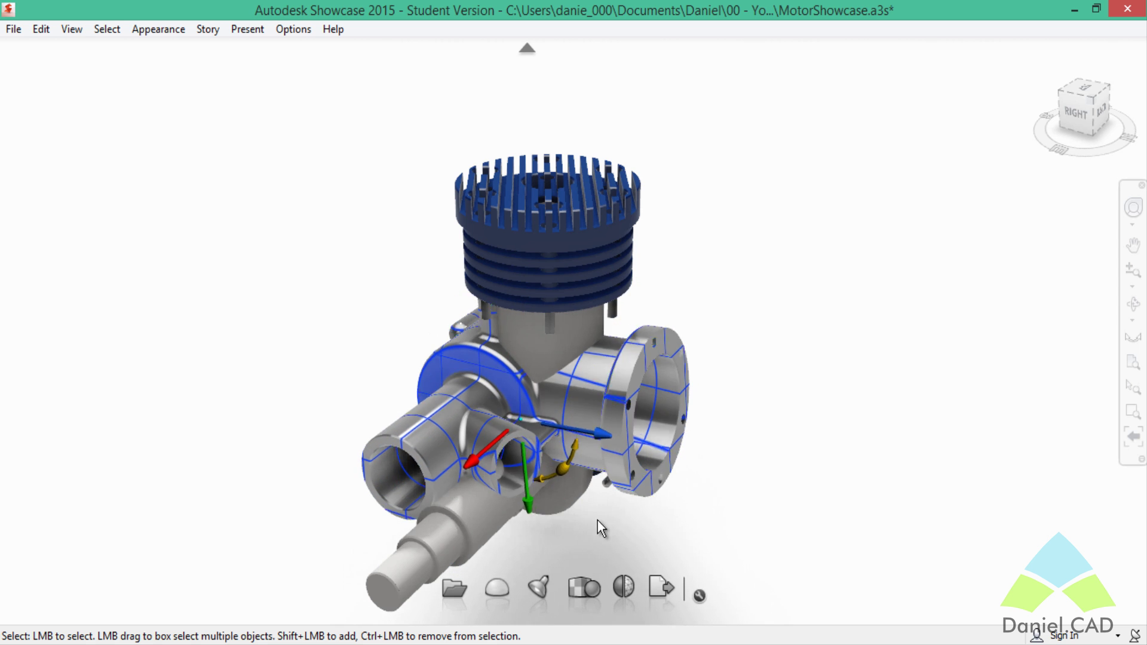
left_click(766, 423)
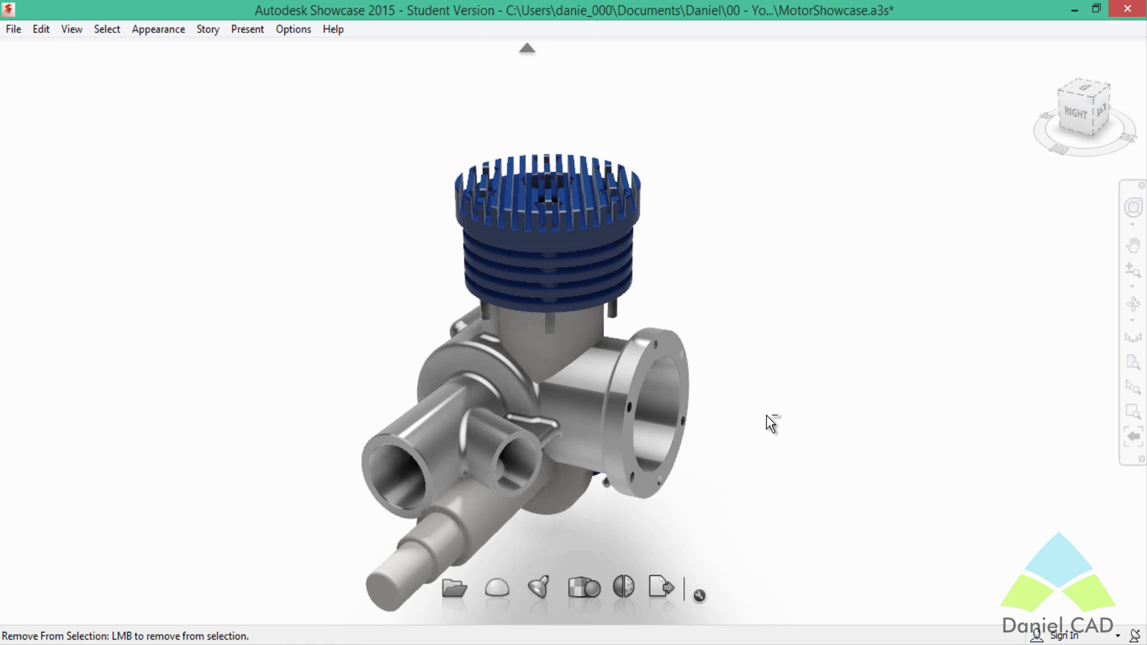
key("ctrl+z")
key("ctrl+z")
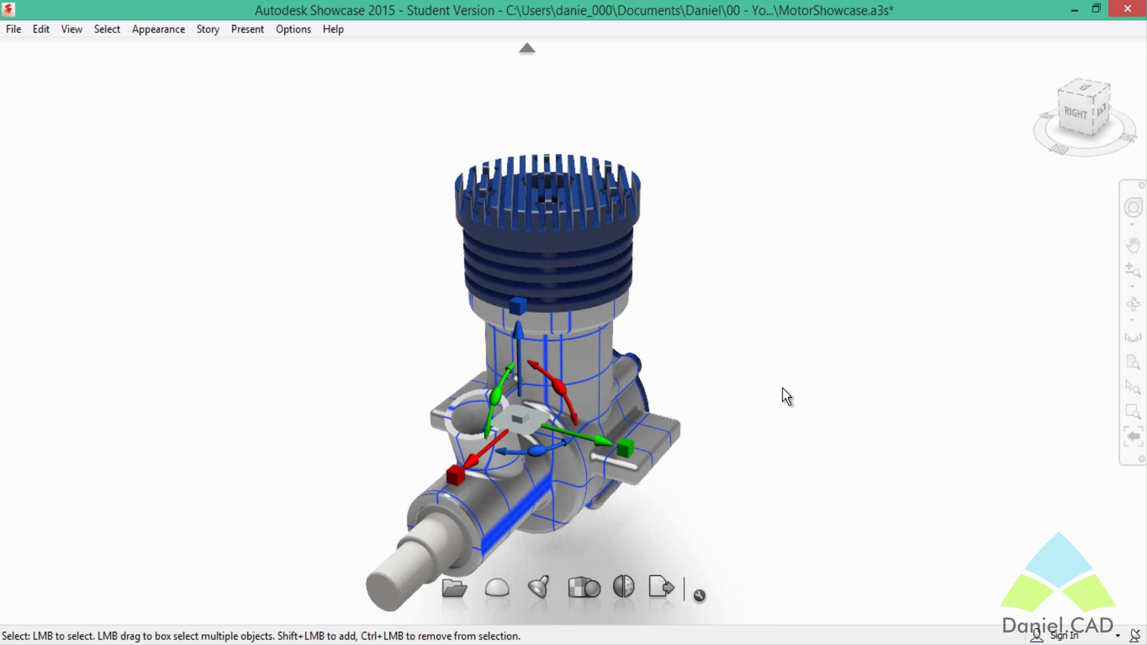
- Stretch the crankcase along the X axis with its red scale handle
left_click_drag(458, 476, 349, 571)
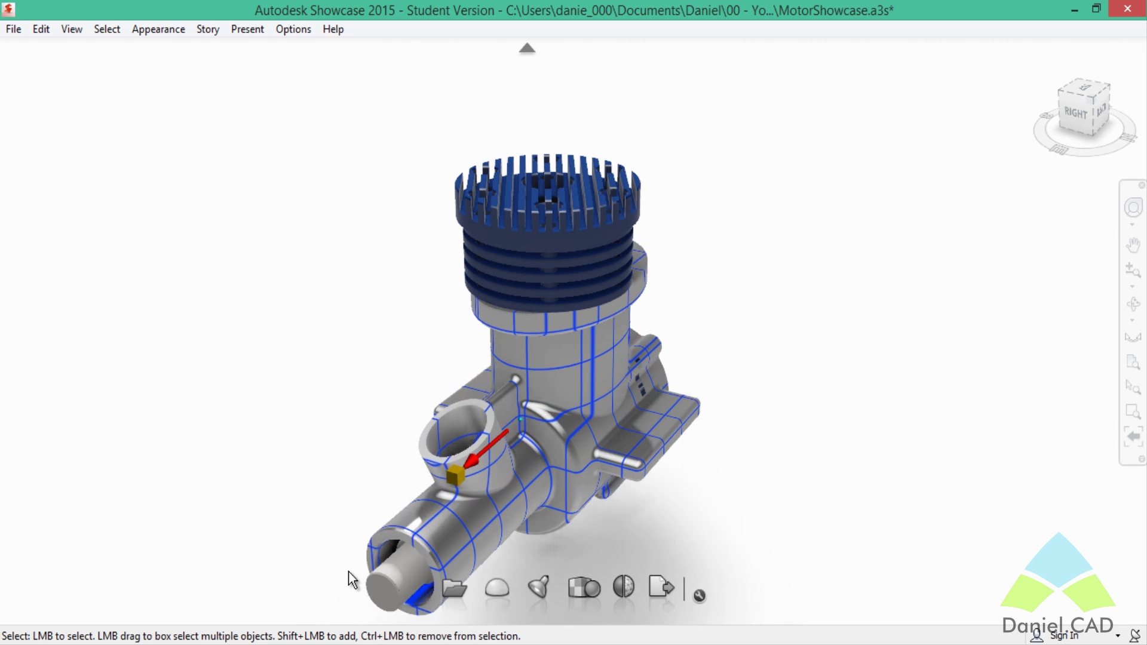
left_click(445, 507)
- Try moving the crankcase by exactly 10 along the X axis, then undo the move and clear the selection
middle_click_drag(351, 433, 673, 349)
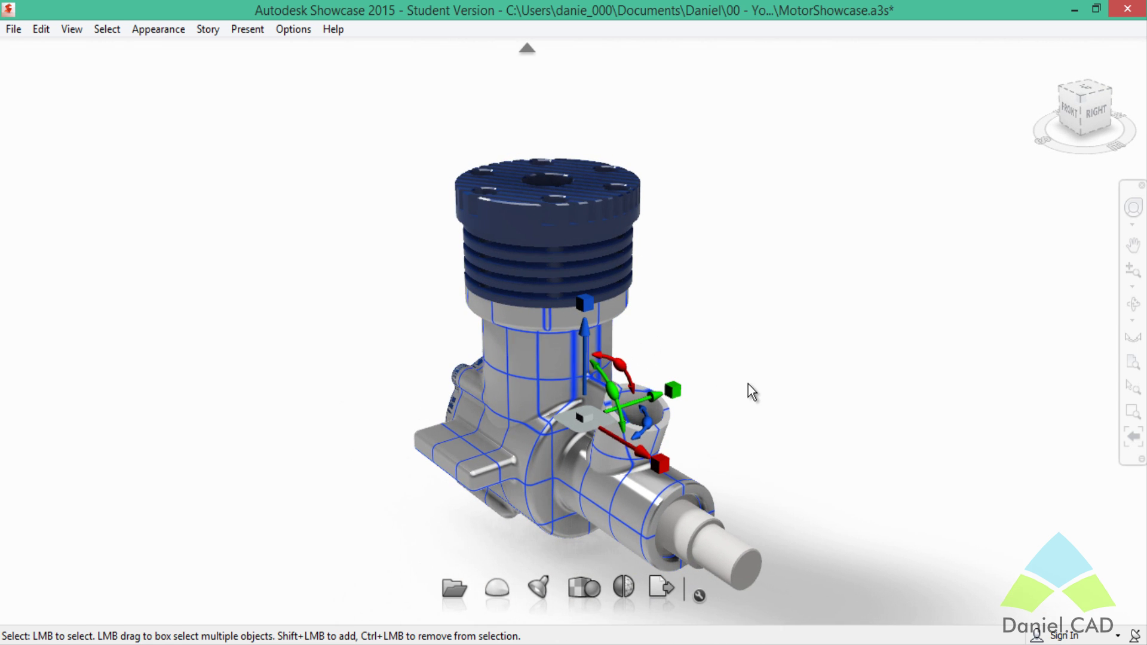
middle_click_drag(748, 385, 757, 359, "shift")
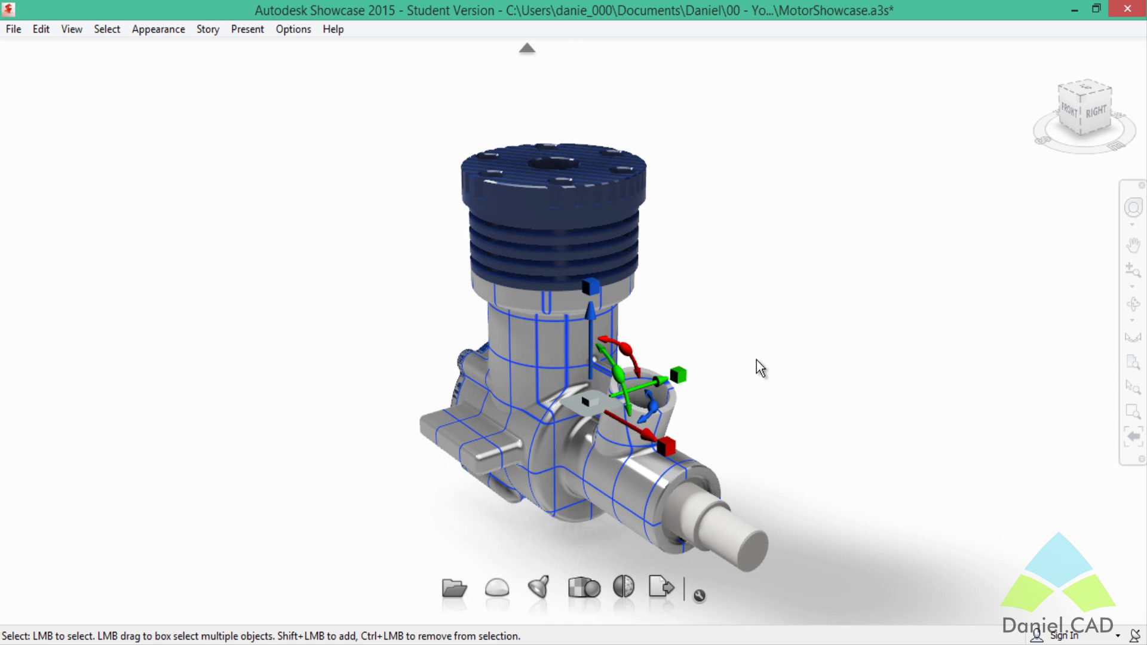
left_click(648, 438)
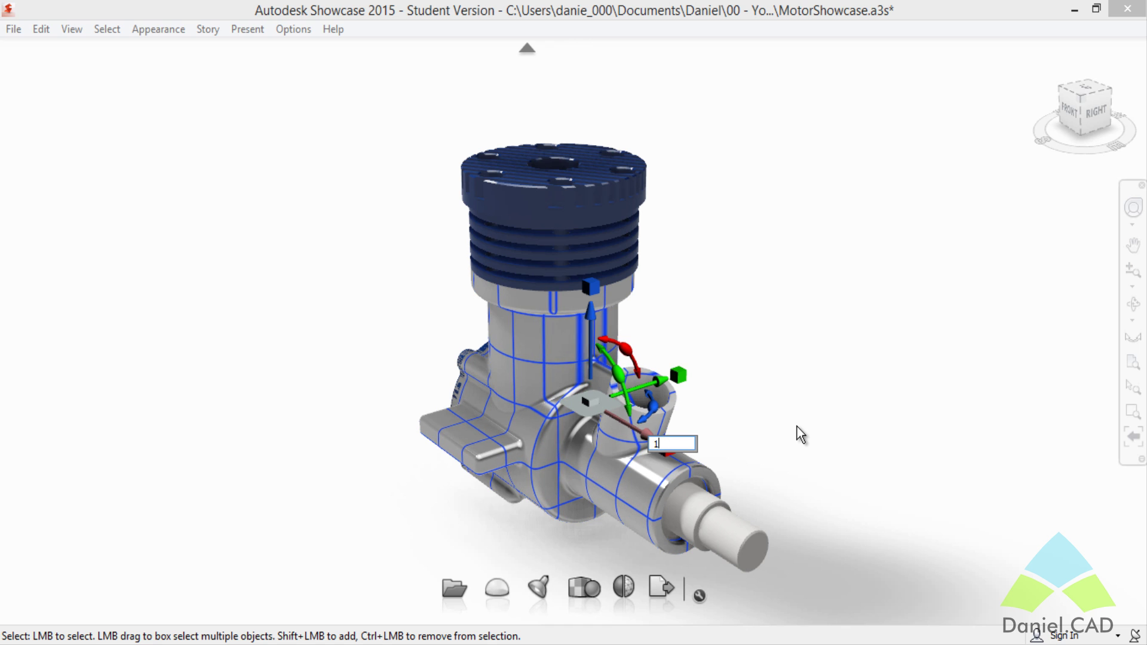
type("10")
key("Return")
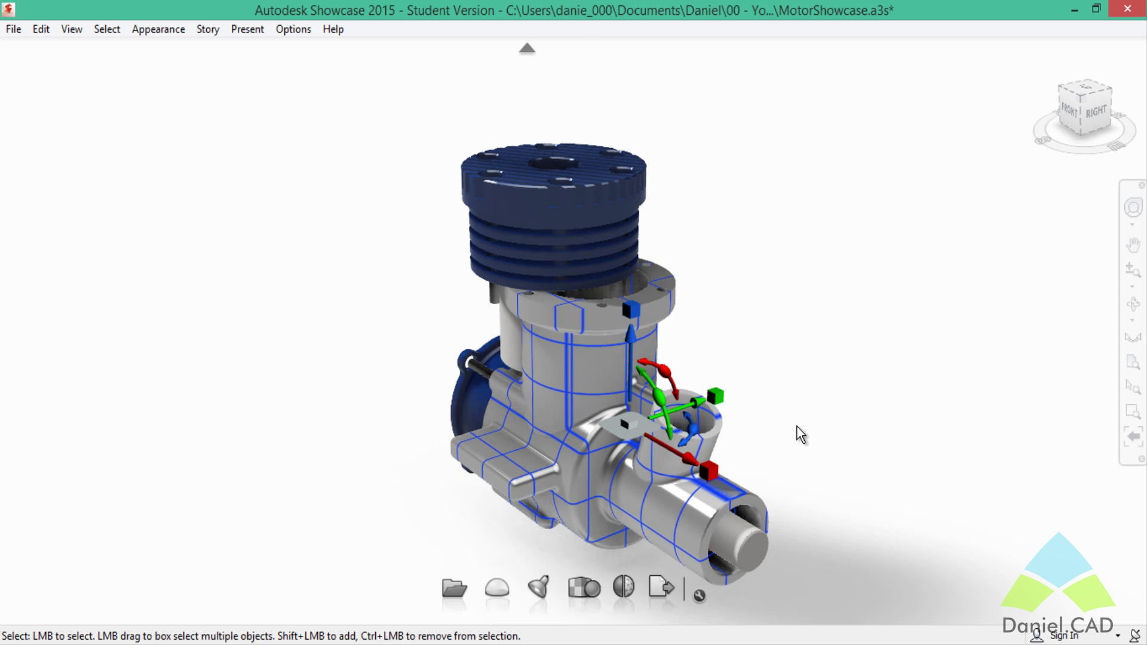
key("ctrl+z")
left_click(803, 421)
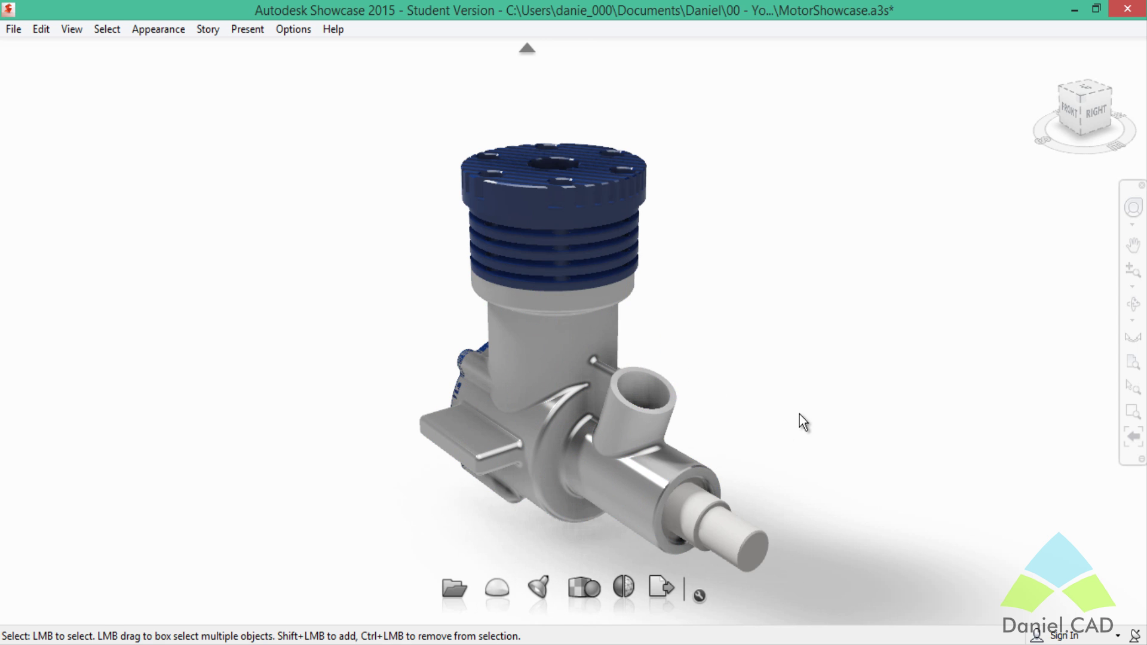
- Try rotating the crankcase by exactly 90 degrees about the X axis, and undo the rotation
left_click_drag(828, 423, 567, 371, "alt")
left_click(568, 371)
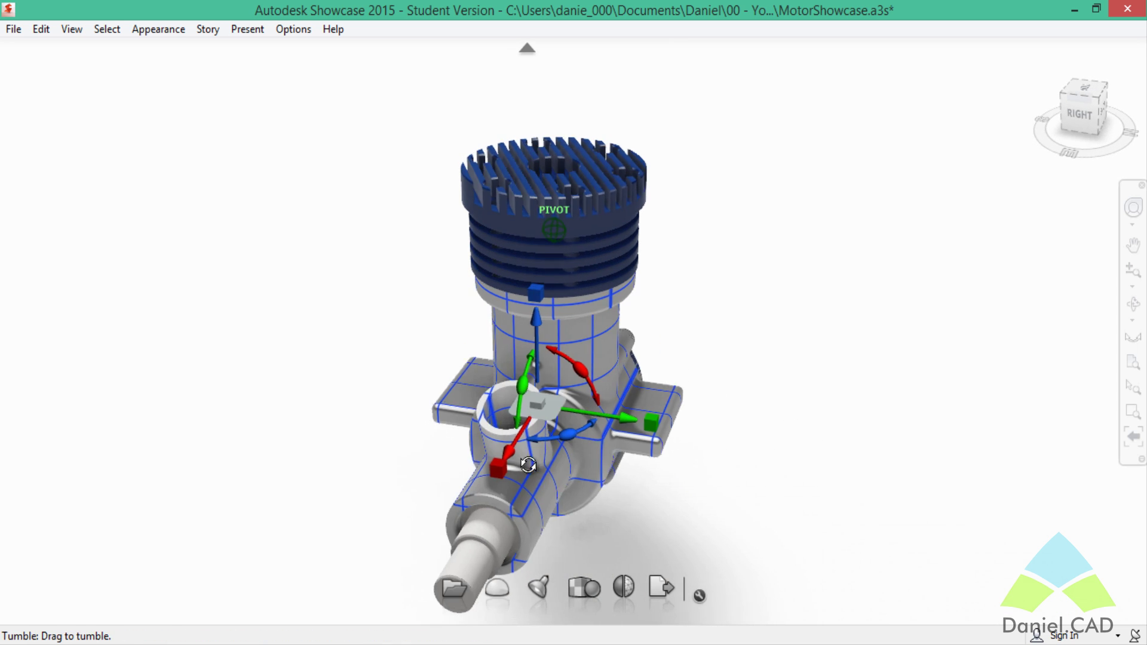
left_click(568, 370)
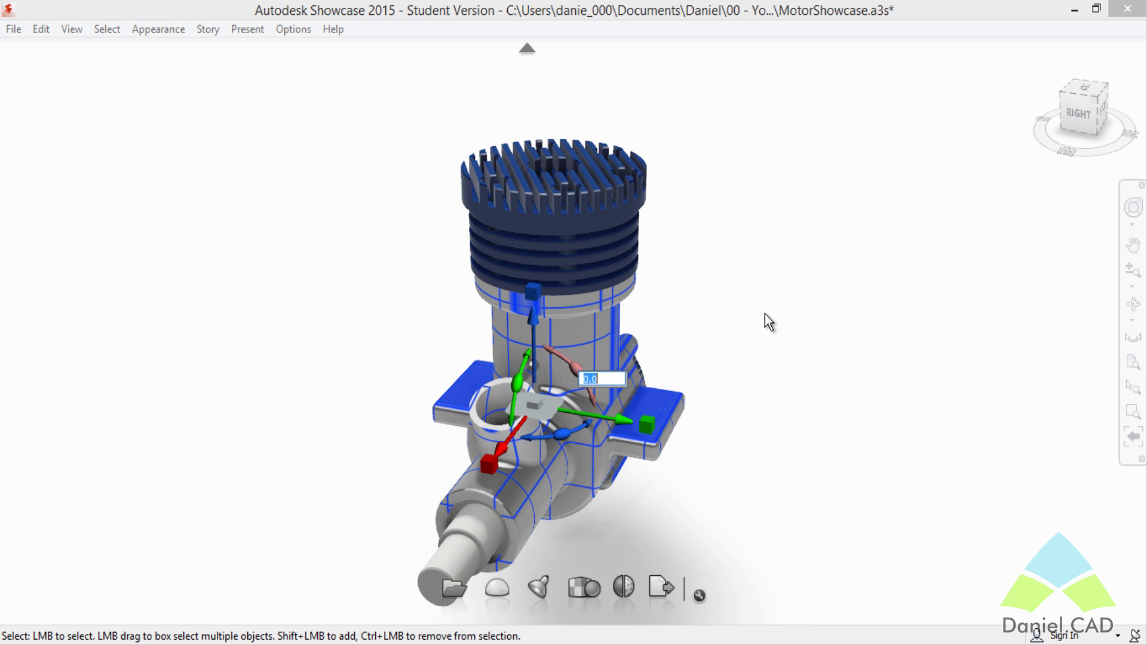
type("90")
key("Return")
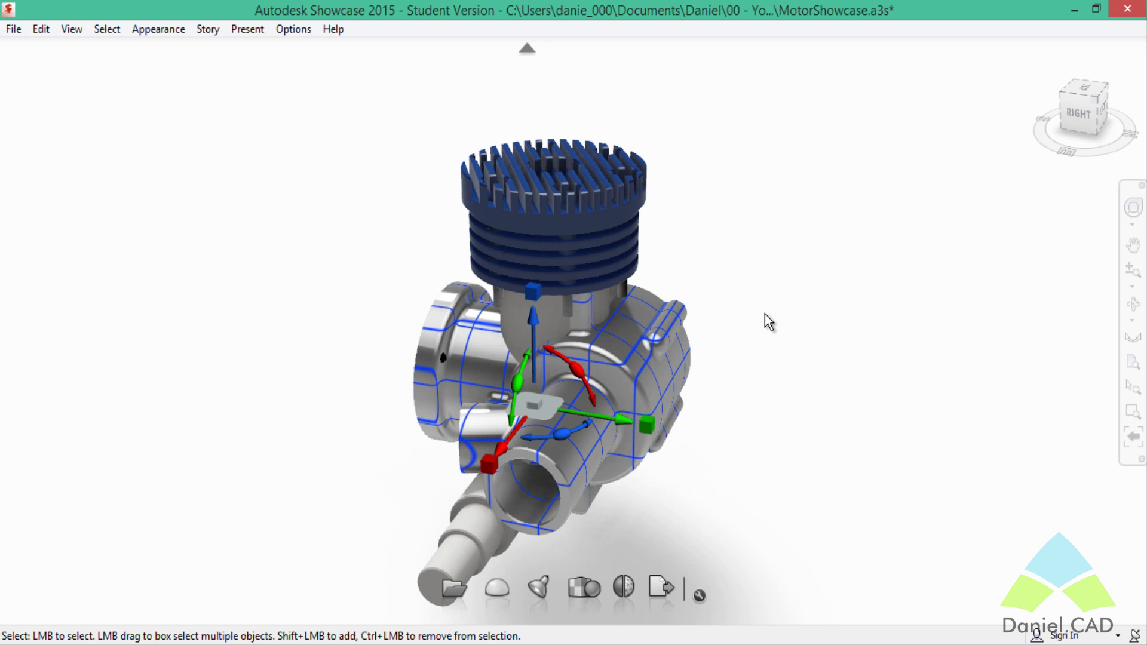
left_click(763, 442)
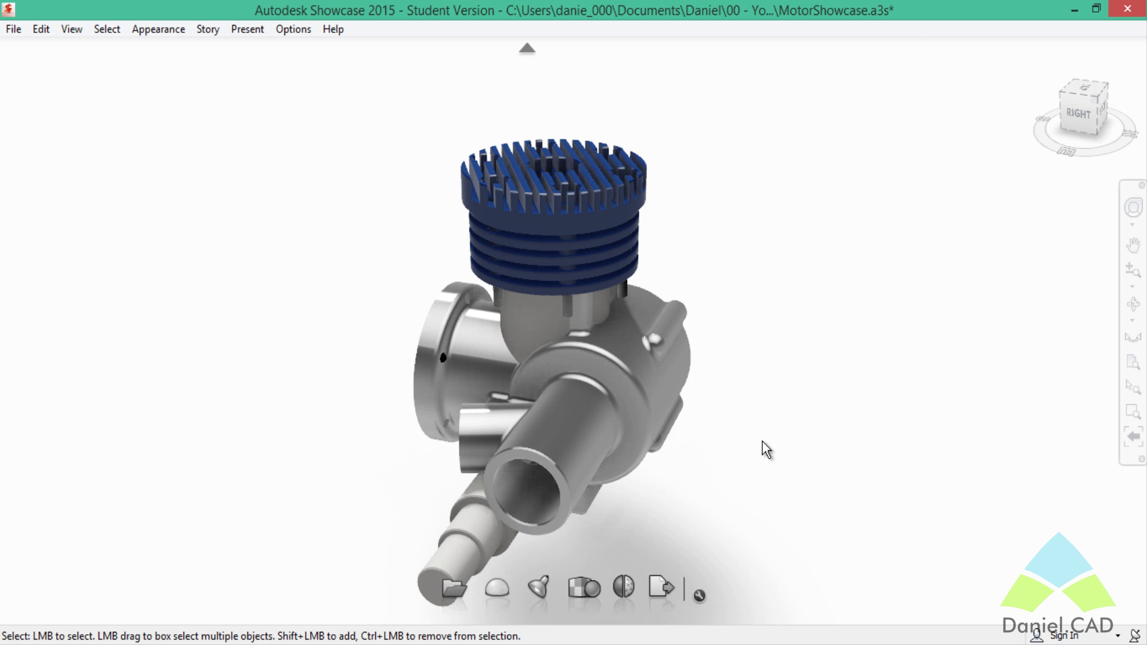
key("ctrl+z")
key("ctrl+z")
key("ctrl+z")
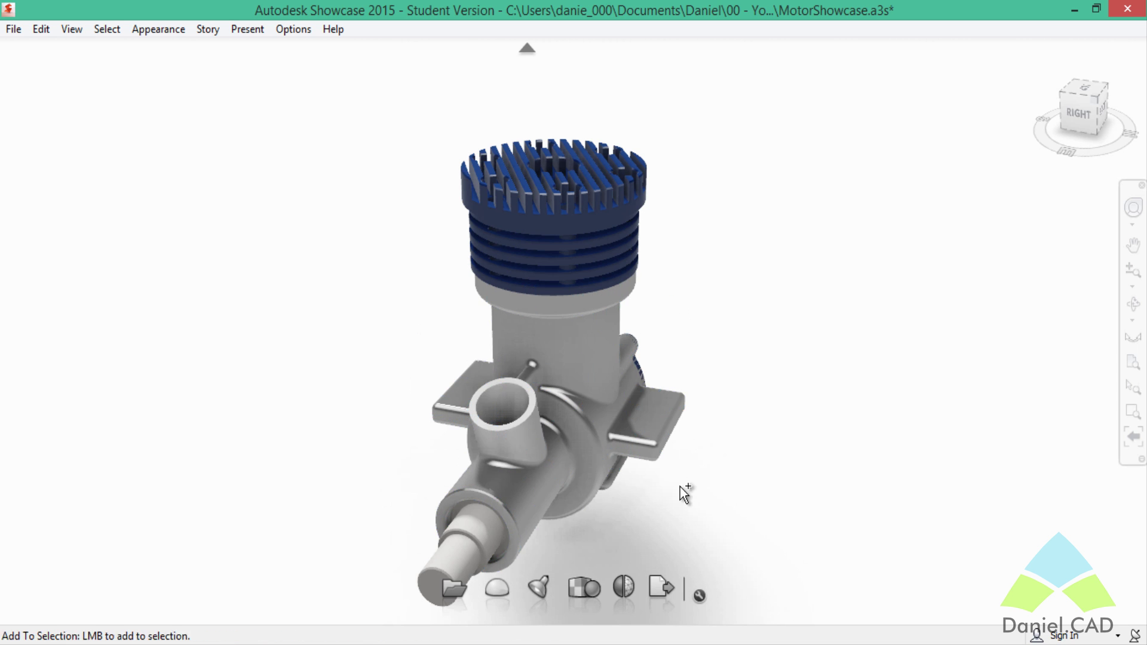
- Select all parts of the engine together and rotate them 90 degrees about the red X axis
left_click_drag(680, 486, 800, 446)
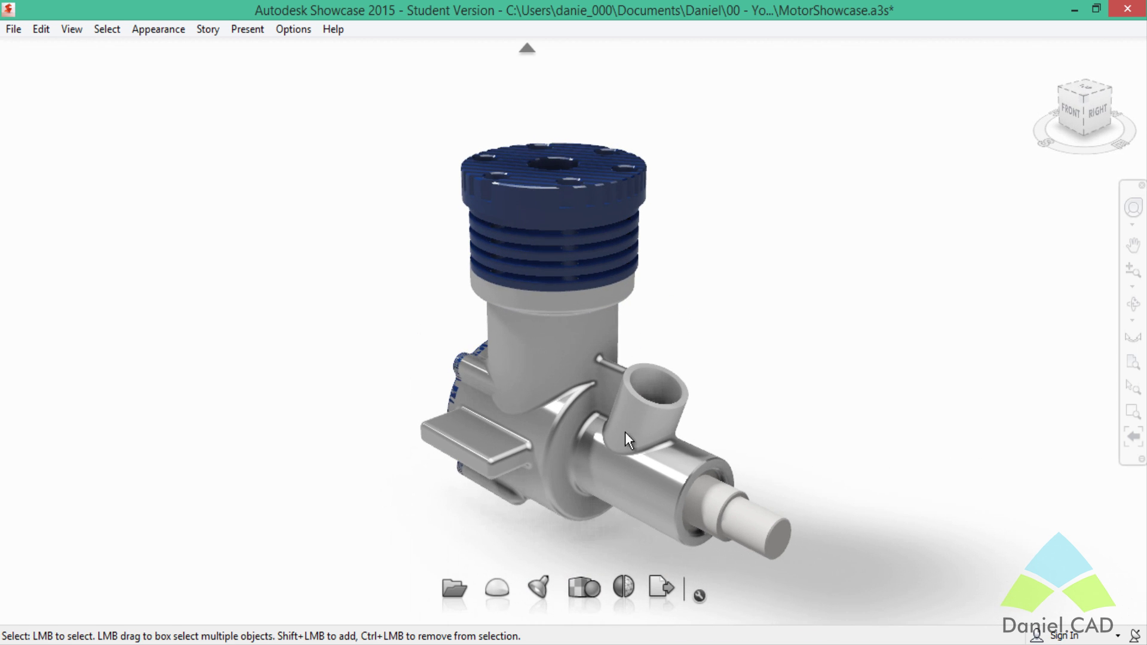
scroll(705, 388, "down", 2)
middle_click_drag(730, 378, 774, 397)
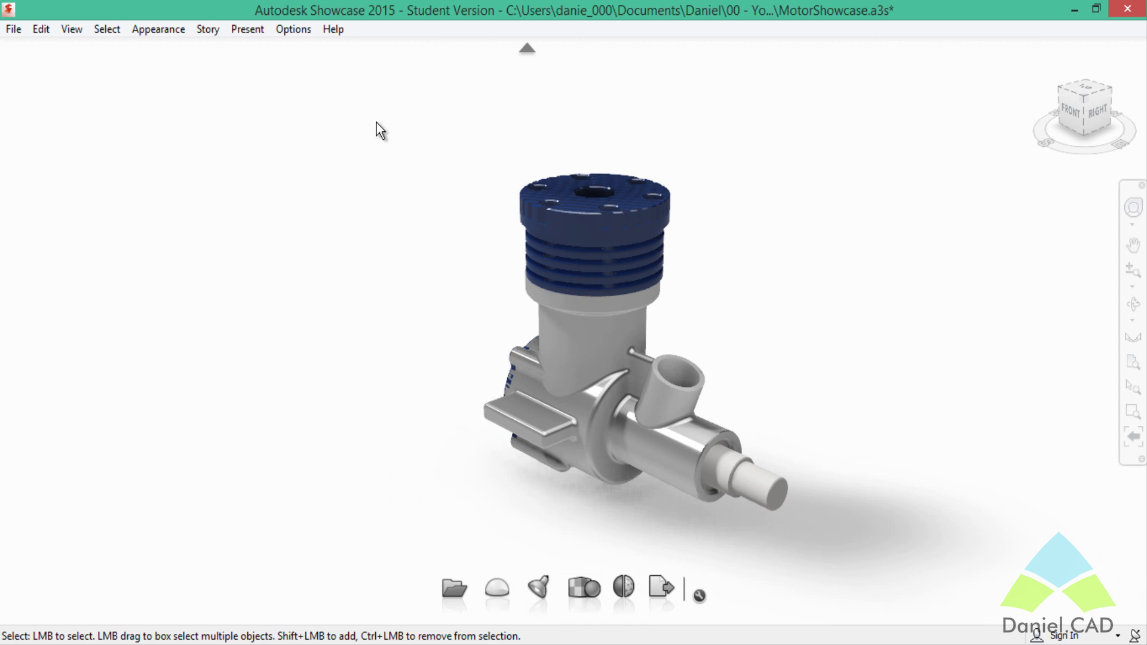
left_click_drag(788, 446, 909, 546)
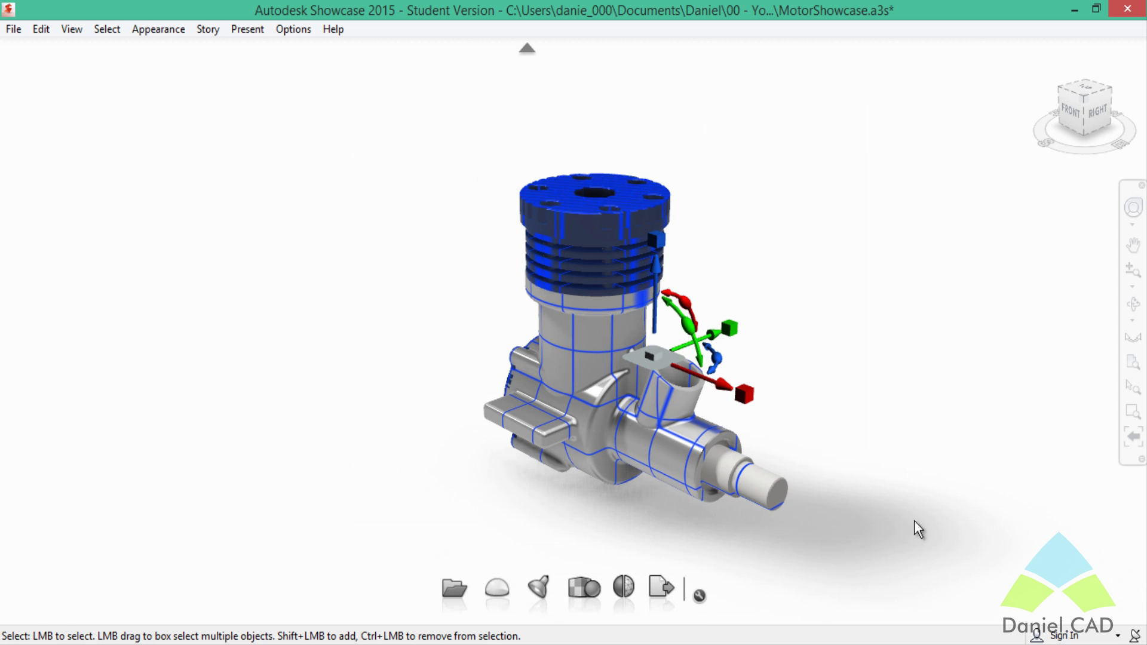
left_click_drag(921, 472, 402, 463)
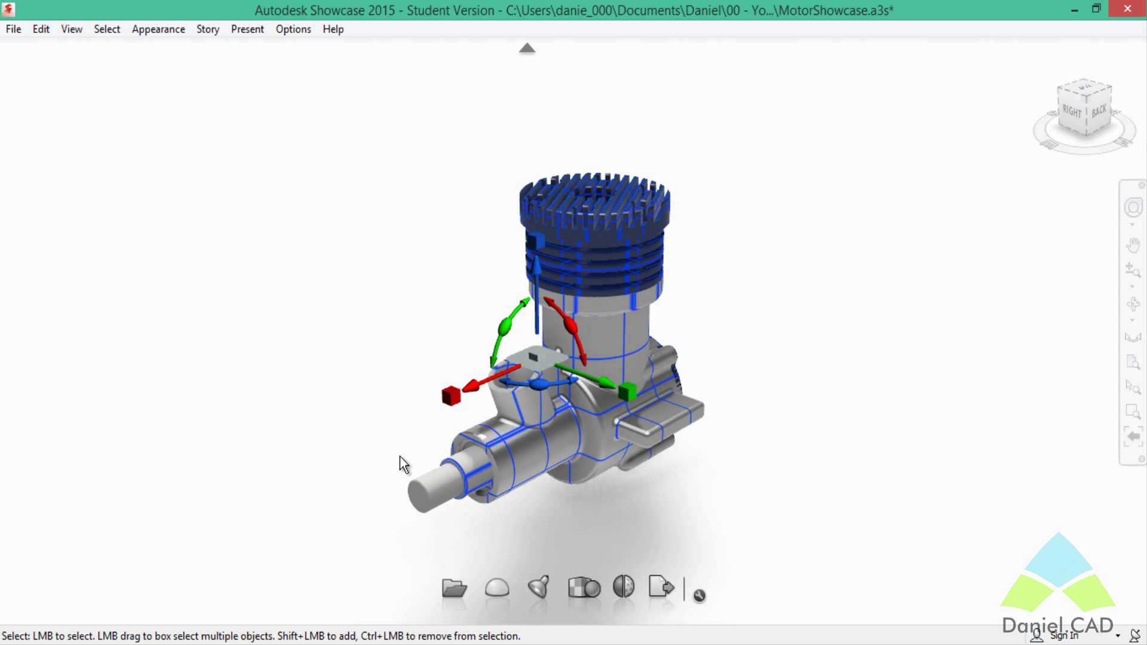
left_click(572, 336)
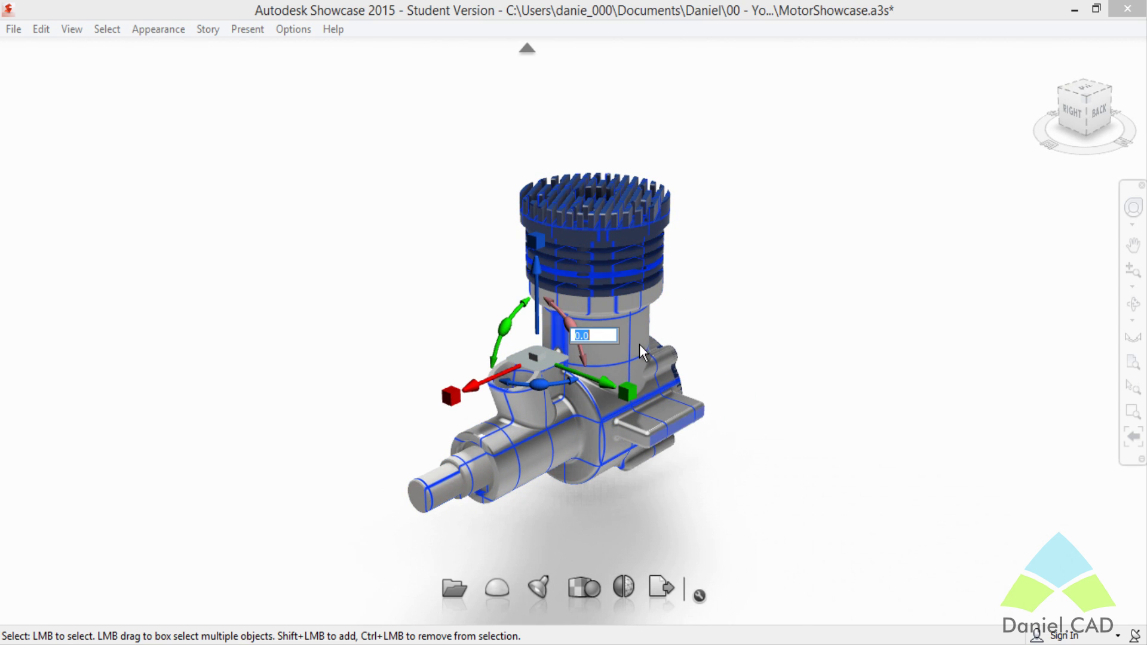
type("90")
key("Return")
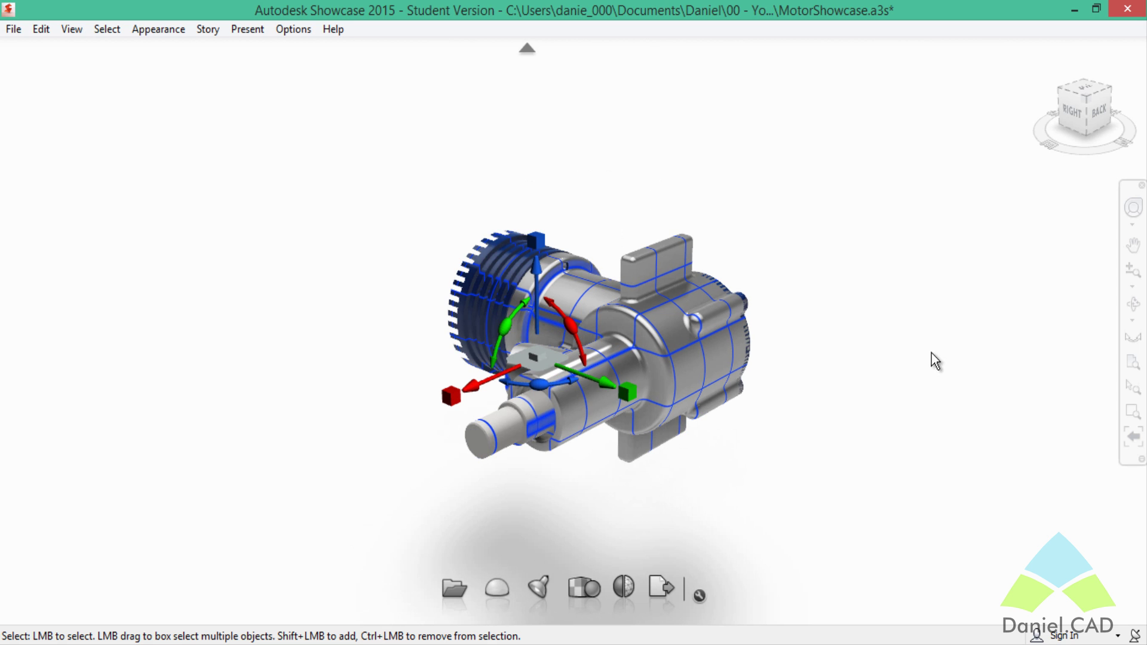
- Rotate the whole engine 90 degrees about the green Y axis
mouse_move(784, 417)
left_mouse_down()
mouse_move(986, 333)
mouse_move(765, 404)
mouse_move(791, 415)
left_mouse_up()
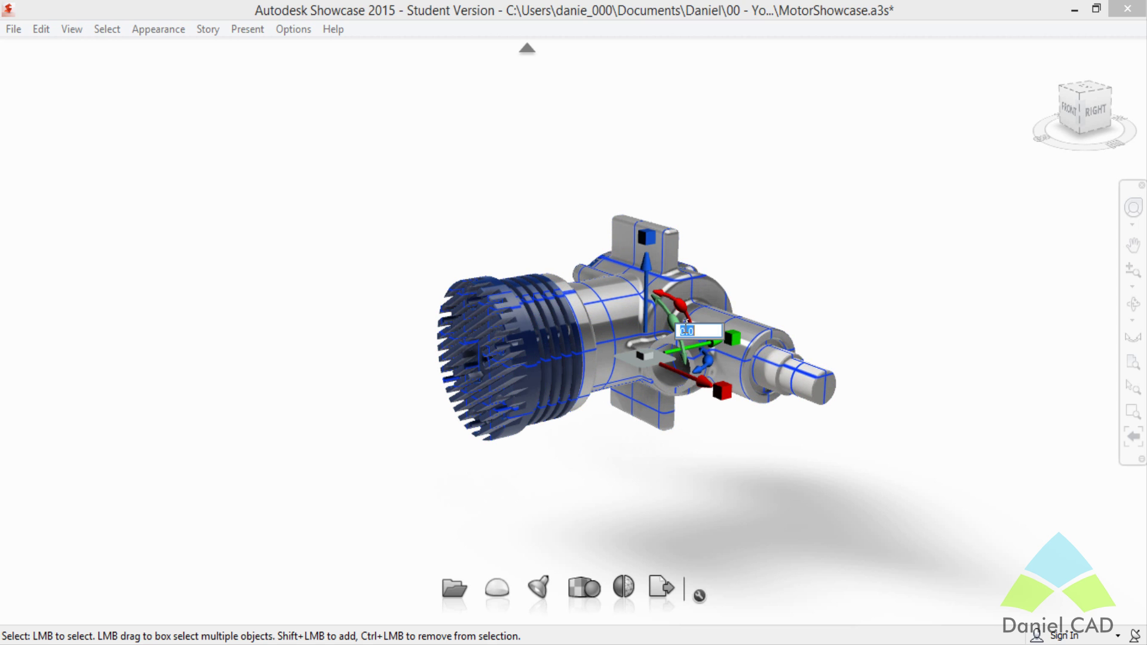
left_click(713, 337)
type("90")
key("Return")
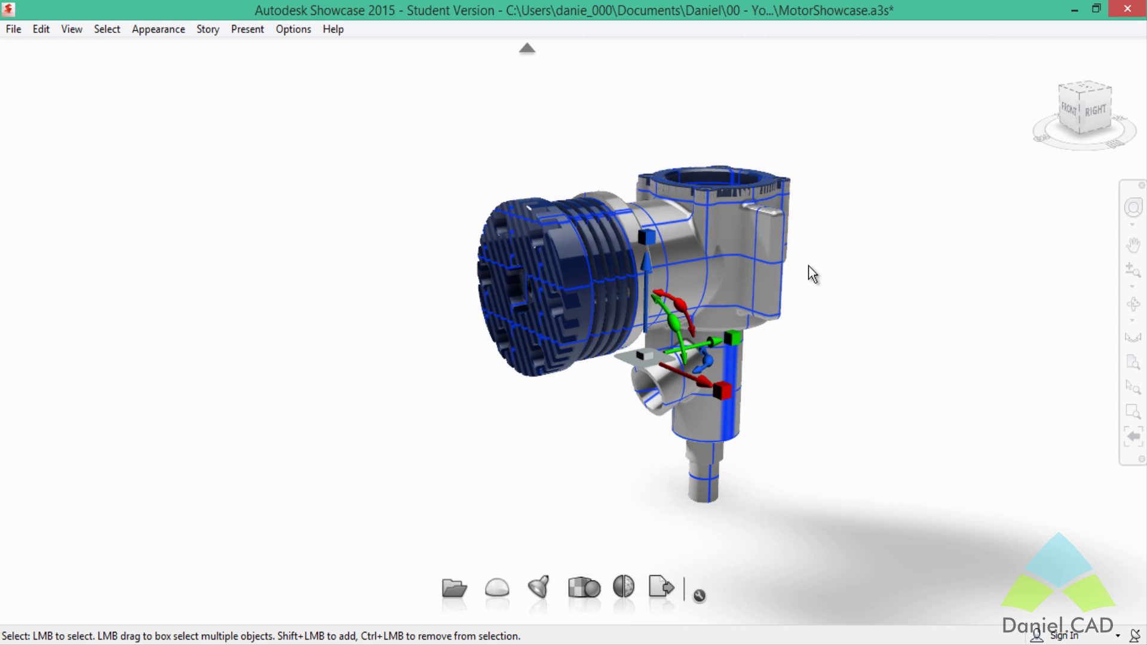
- Undo both 90-degree rotations of the whole engine
middle_click_drag(865, 367, 773, 418)
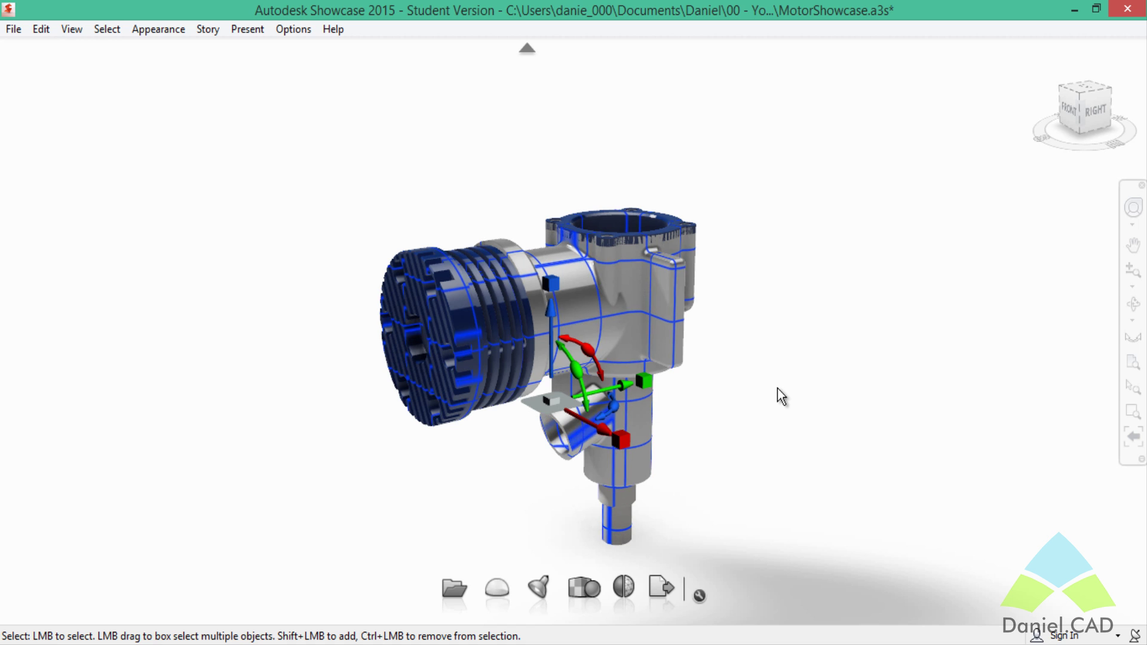
key("ctrl+z")
key("ctrl+z")
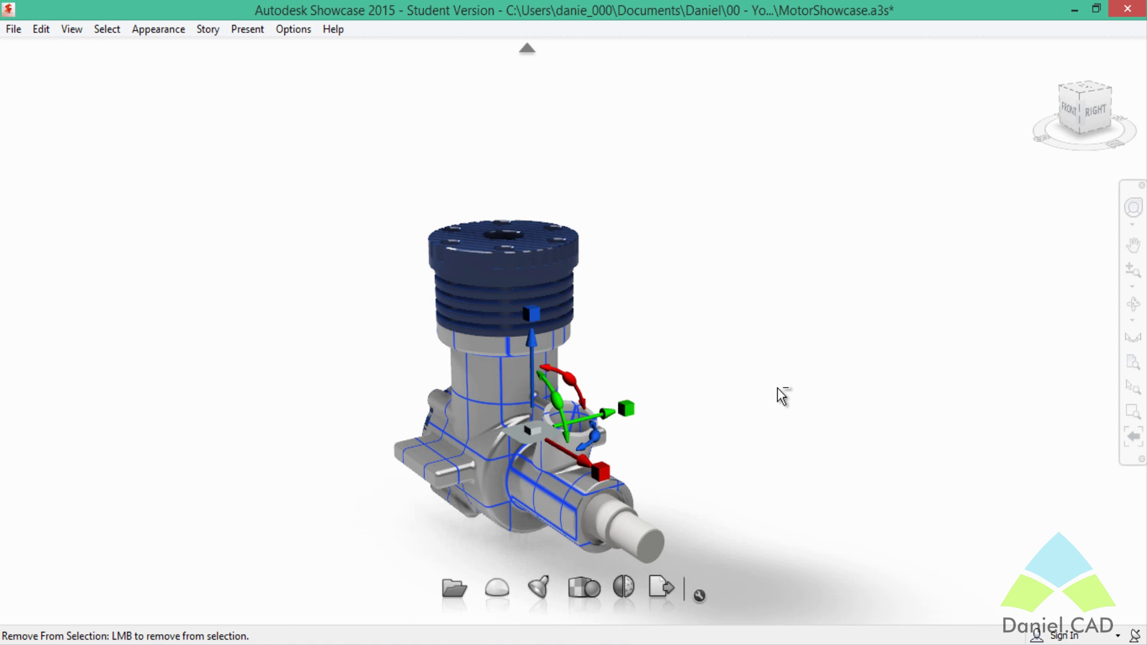
- Undo the remaining recent changes to the engine and clear the selection
key("ctrl+z")
key("ctrl+z")
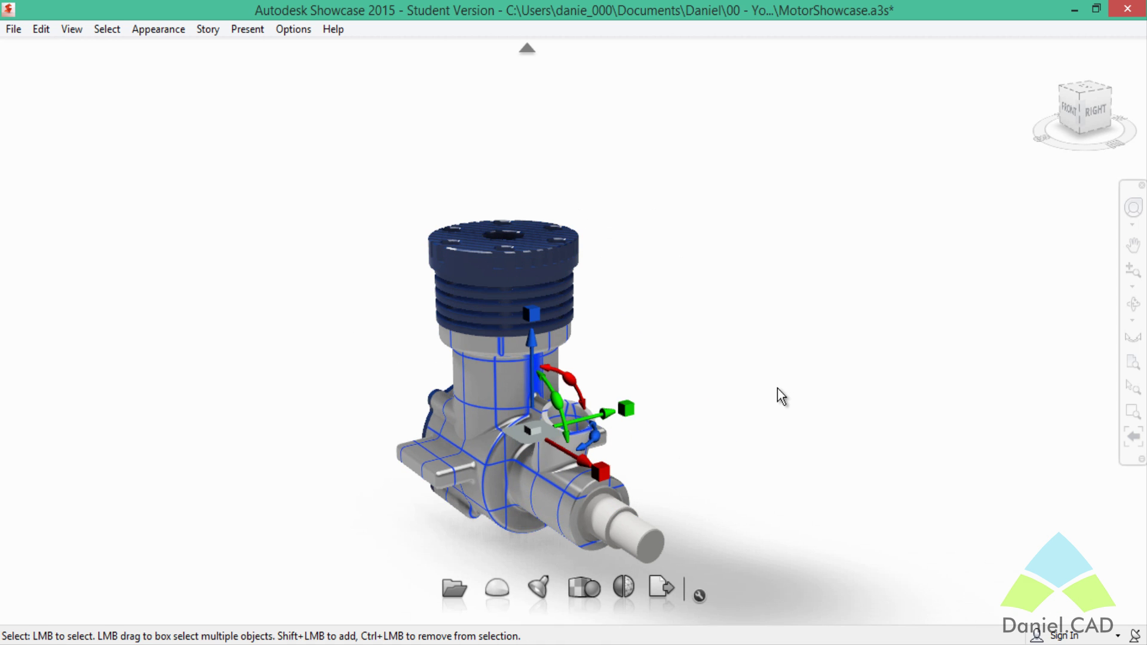
left_click(742, 397)
key("ctrl+z")
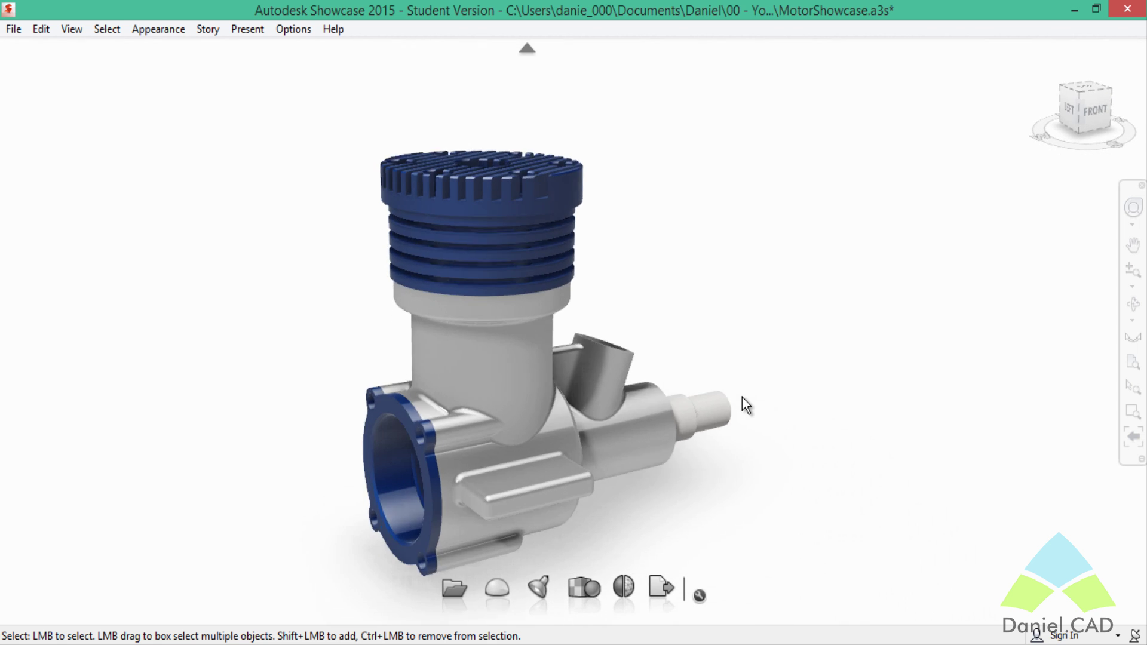
- Pull the blue rear cover straight out of the crankcase along the red X axis and deselect it
middle_click_drag(725, 298, 851, 276)
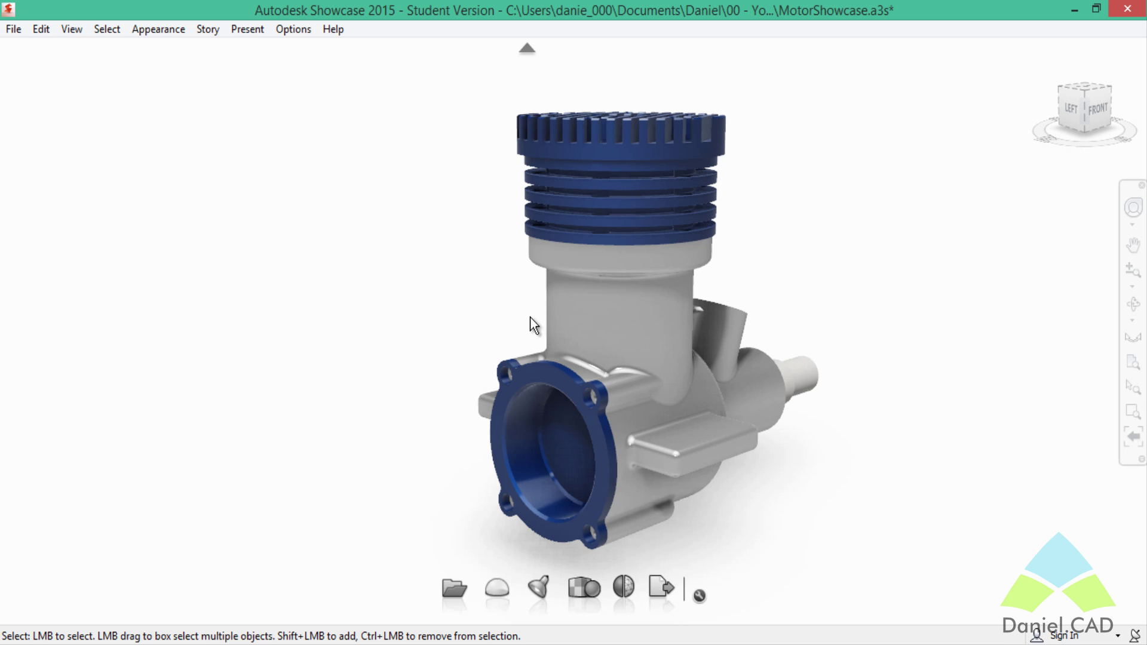
left_click(567, 439)
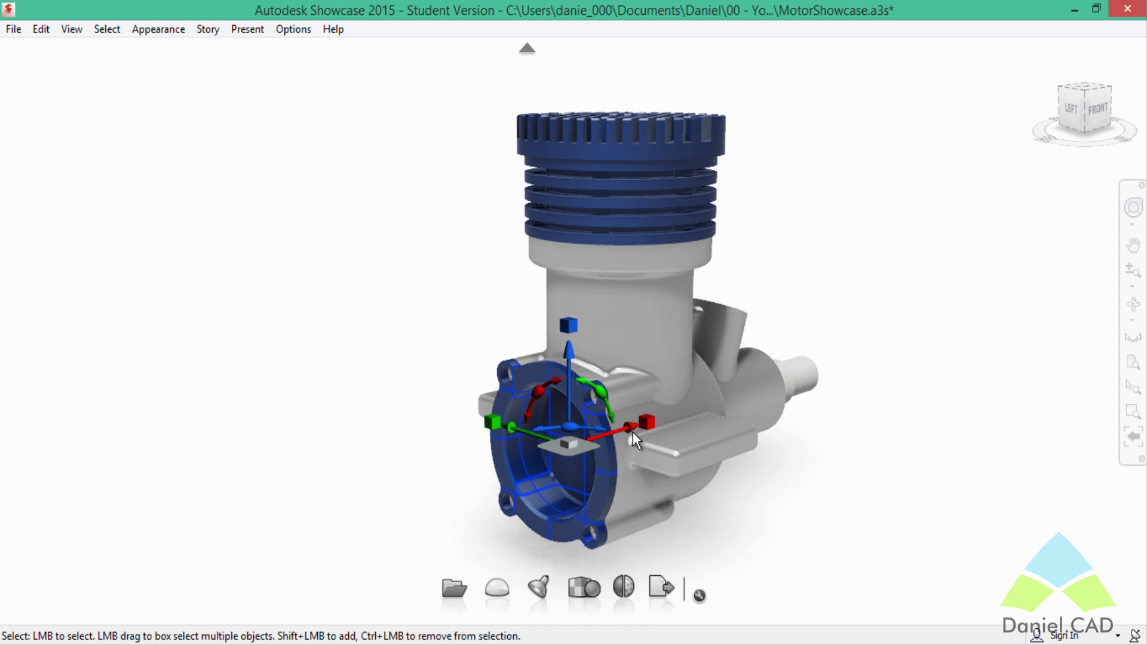
left_click_drag(632, 430, 429, 504)
left_click(410, 379)
mouse_move(409, 379)
middle_mouse_down()
mouse_move(540, 367)
mouse_move(546, 343)
mouse_move(725, 323)
mouse_move(513, 379)
mouse_move(515, 423)
middle_mouse_up()
scroll(506, 406, "down", 3)
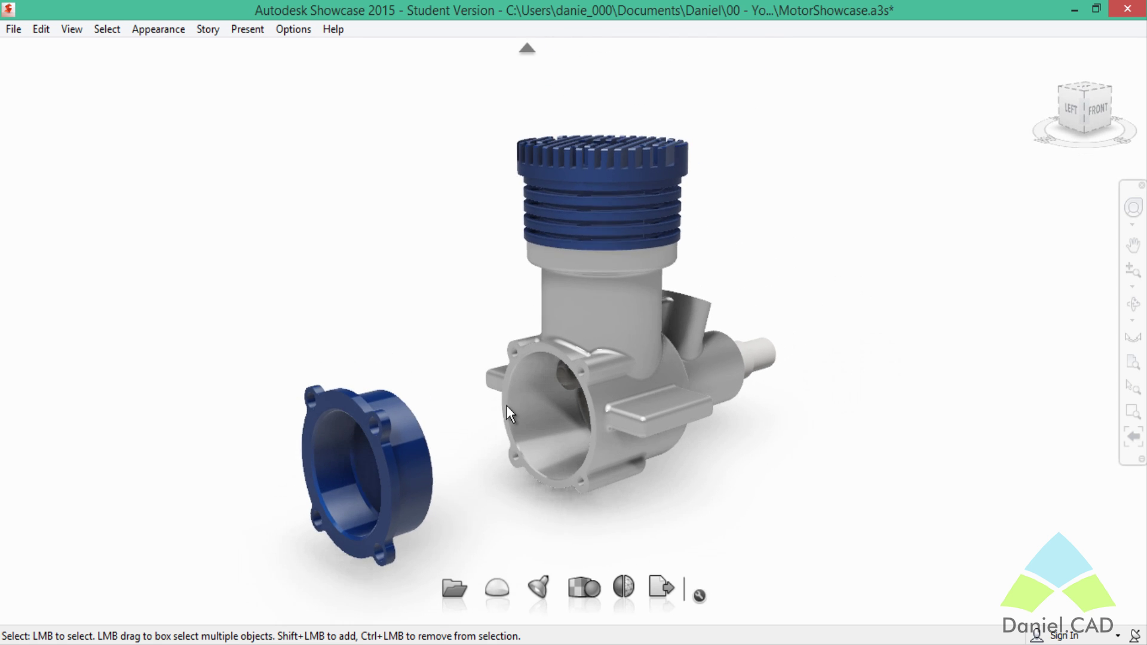
middle_click_drag(477, 410, 492, 398)
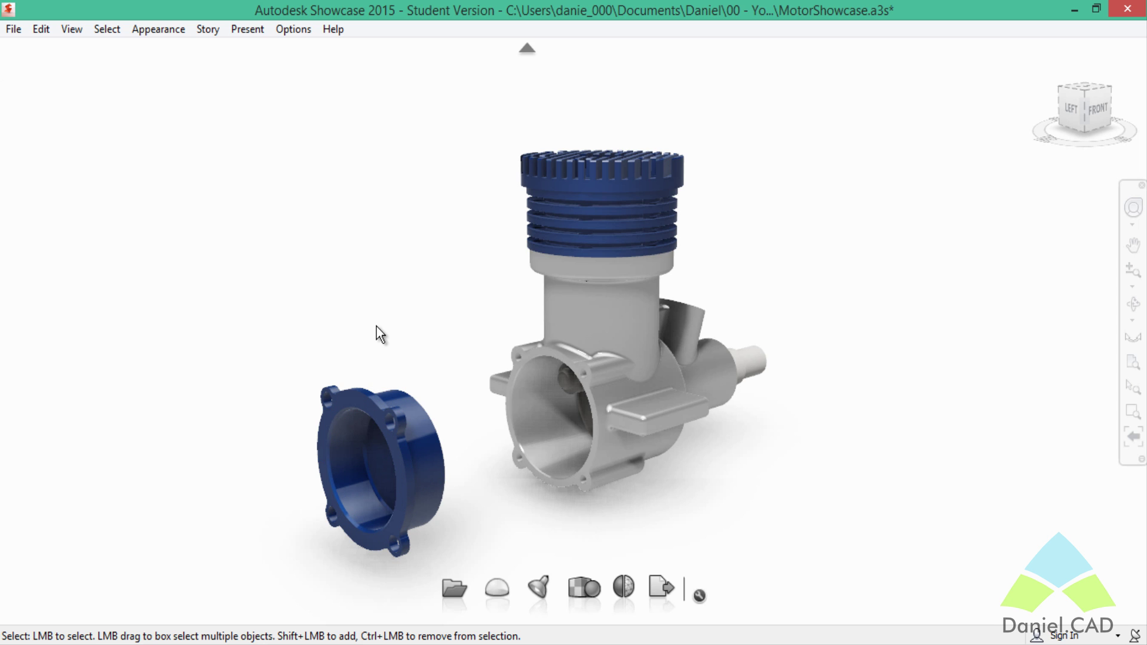
- Show the transform handles on the crankcase and on the cylinder head, and clear the selection
key("w")
left_click(594, 310)
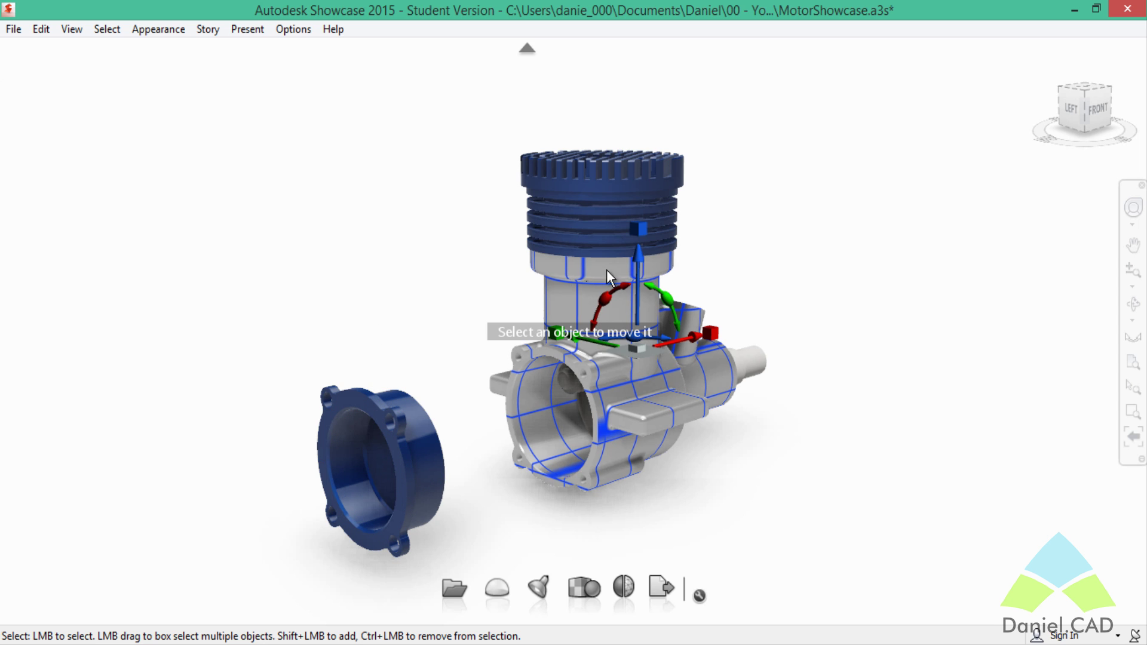
left_click(607, 172)
left_click(455, 180)
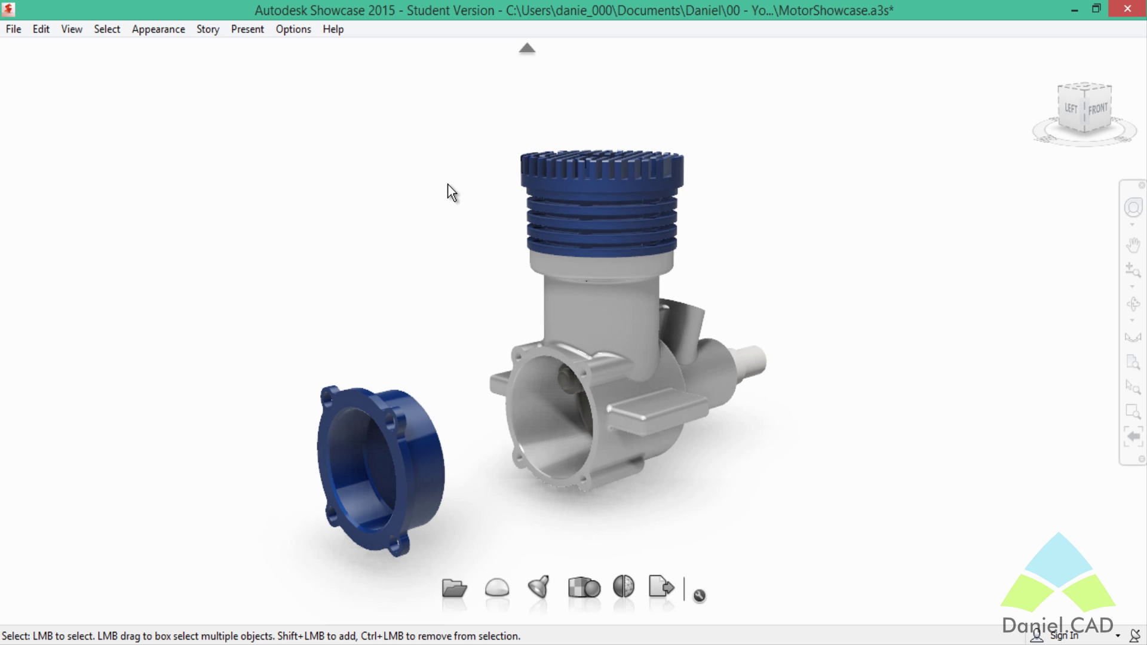
- Open the Transform Properties and select the detached blue cover to show its position, rotation and scale values
left_click(42, 31)
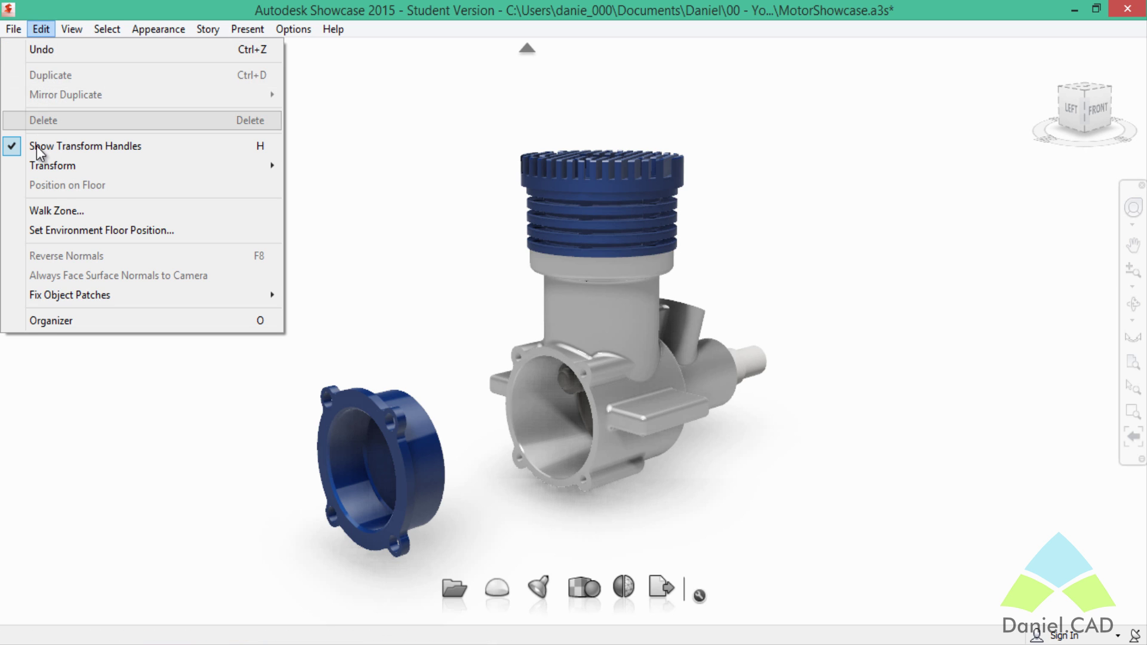
mouse_move(40, 169)
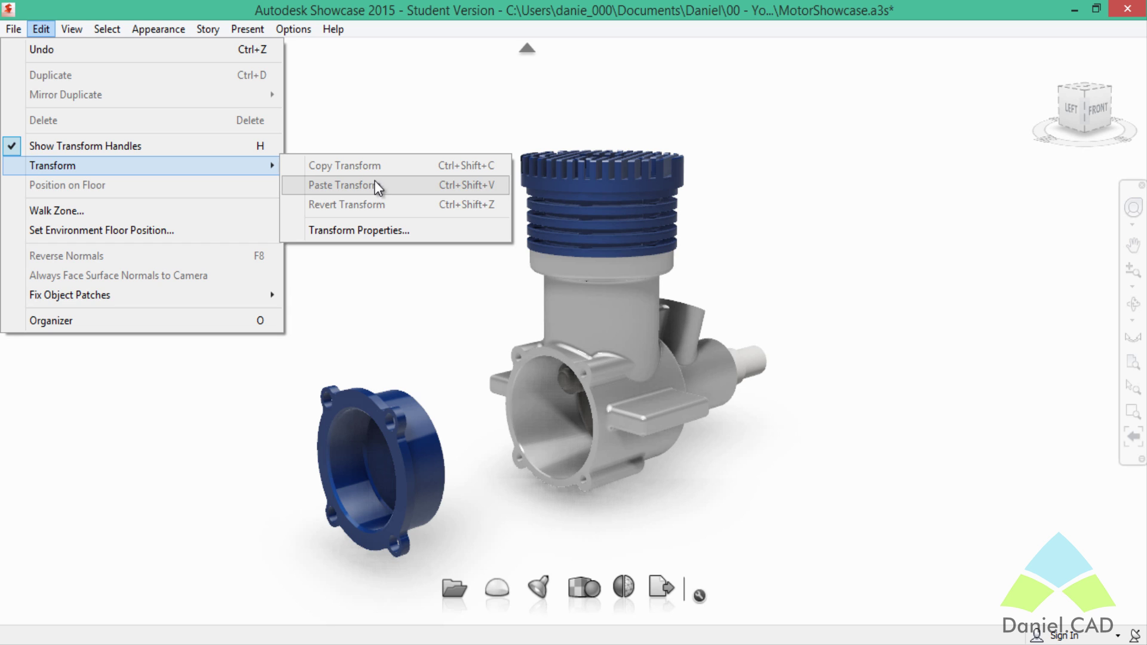
left_click(385, 233)
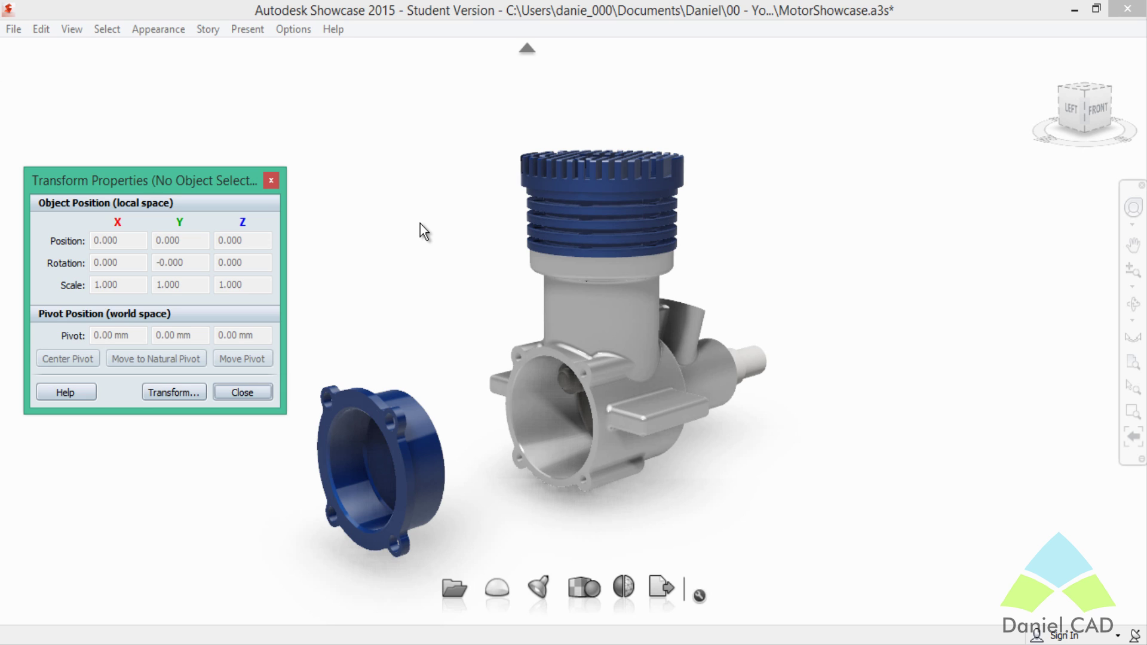
left_click(410, 417)
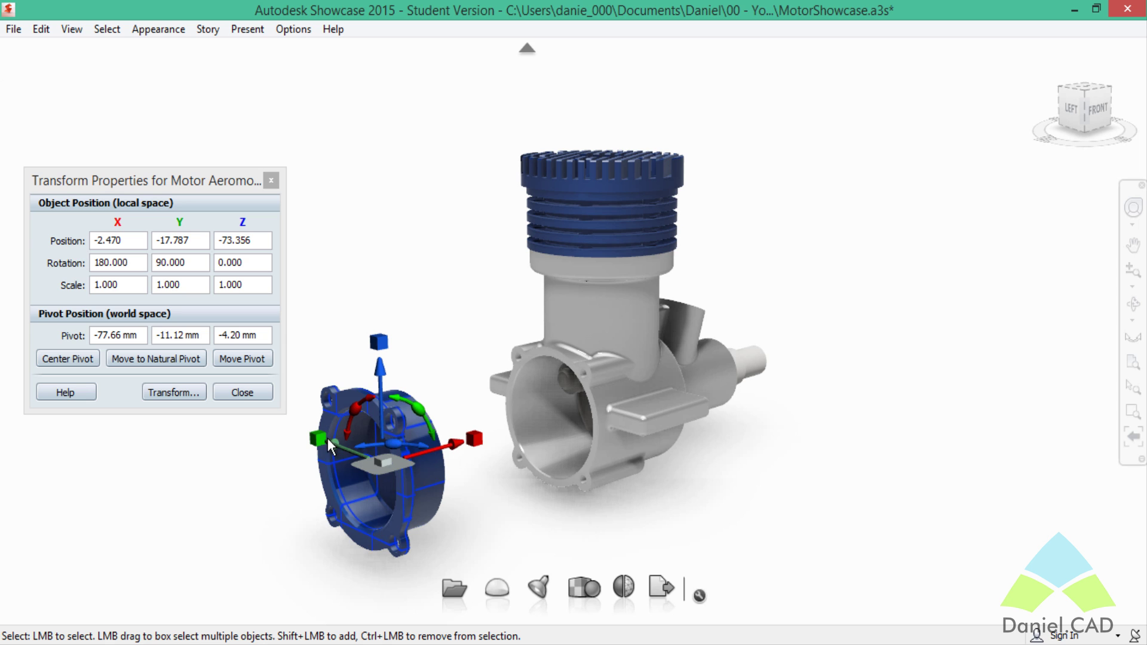
- Move the blue cover freely about 10 mm along X and slightly along Z and Y, and rotate it slightly with the green handle
left_click_drag(450, 443, 495, 430)
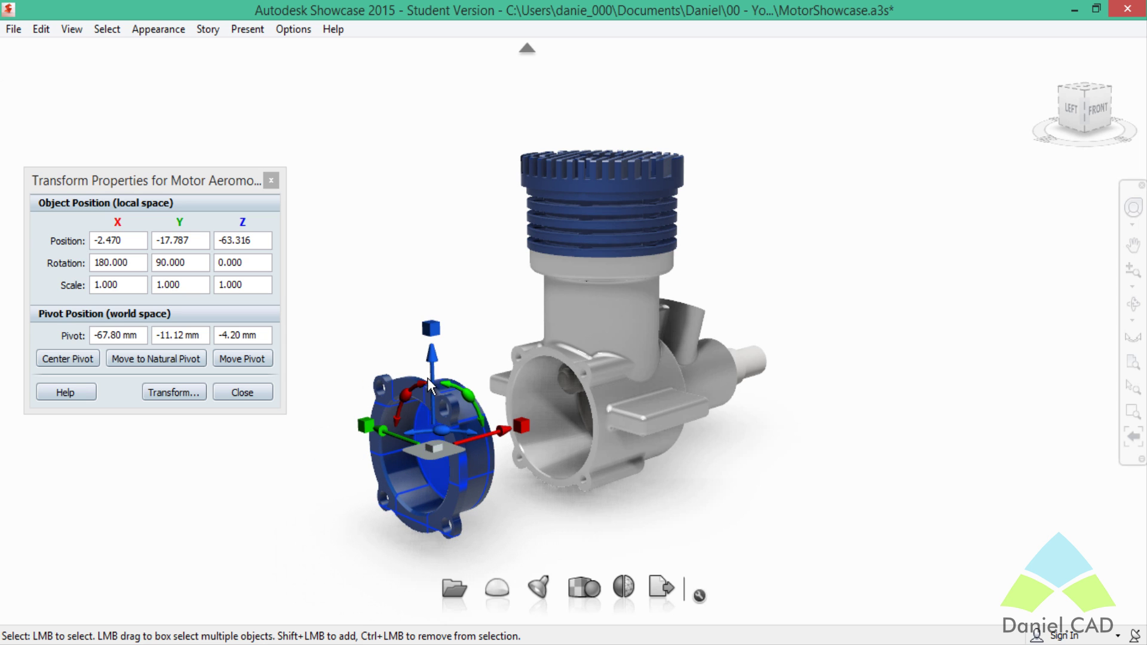
mouse_move(431, 355)
left_mouse_down()
mouse_move(435, 325)
mouse_move(433, 375)
mouse_move(431, 363)
left_mouse_up()
mouse_move(385, 435)
left_mouse_down()
mouse_move(370, 432)
mouse_move(396, 436)
left_mouse_up()
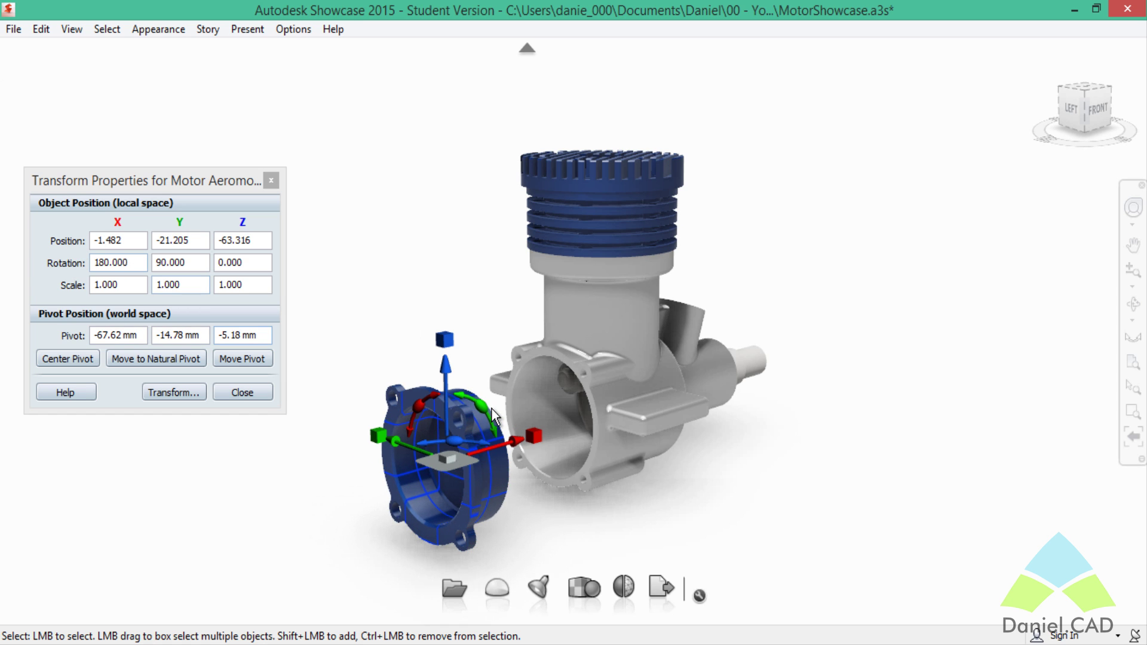
mouse_move(485, 415)
left_mouse_down()
mouse_move(444, 411)
mouse_move(496, 394)
mouse_move(517, 417)
mouse_move(487, 398)
mouse_move(537, 451)
mouse_move(530, 480)
mouse_move(491, 505)
mouse_move(502, 489)
mouse_move(500, 424)
mouse_move(484, 404)
left_mouse_up()
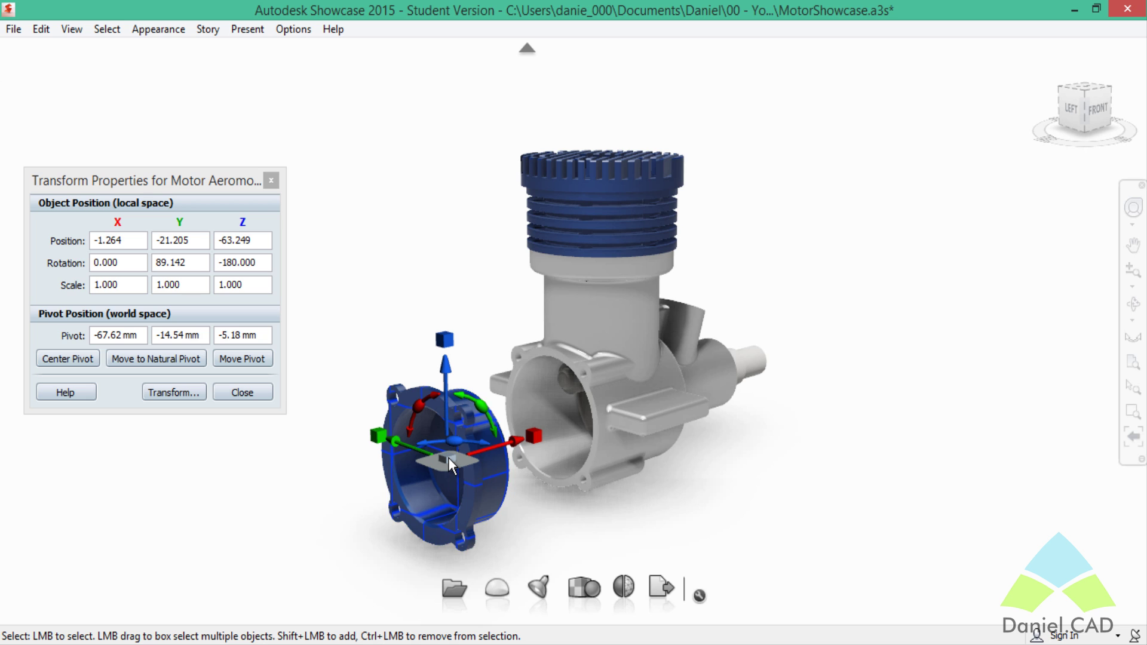
- Try the pivot move mode on the blue cover and leave it
left_click(245, 363)
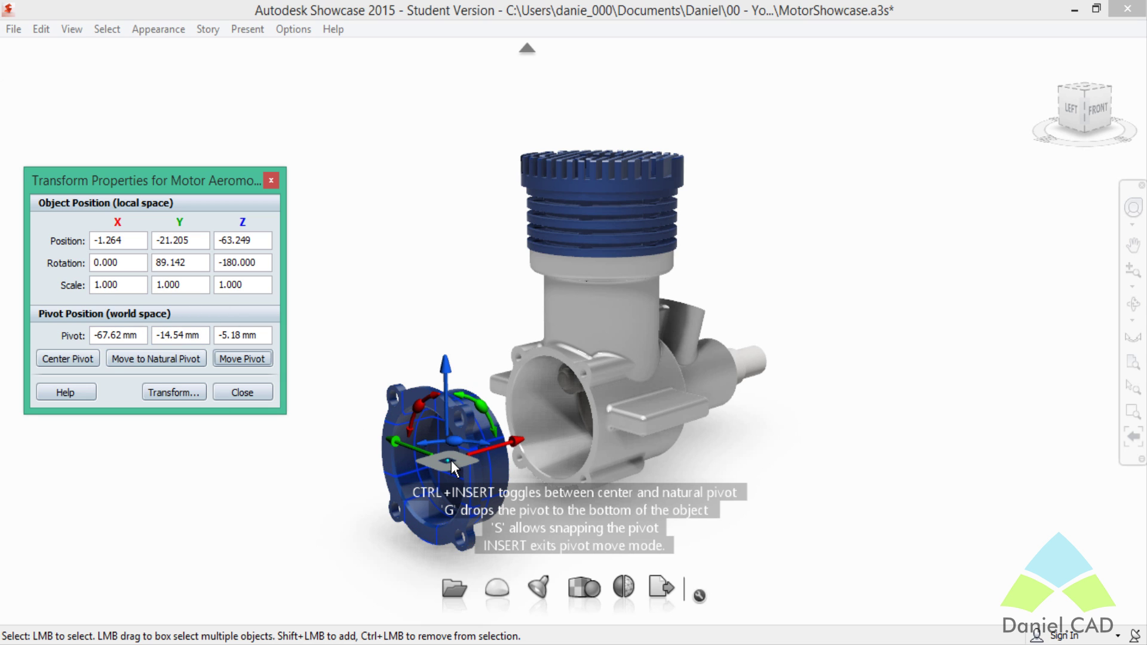
left_click(419, 294)
left_click(433, 406)
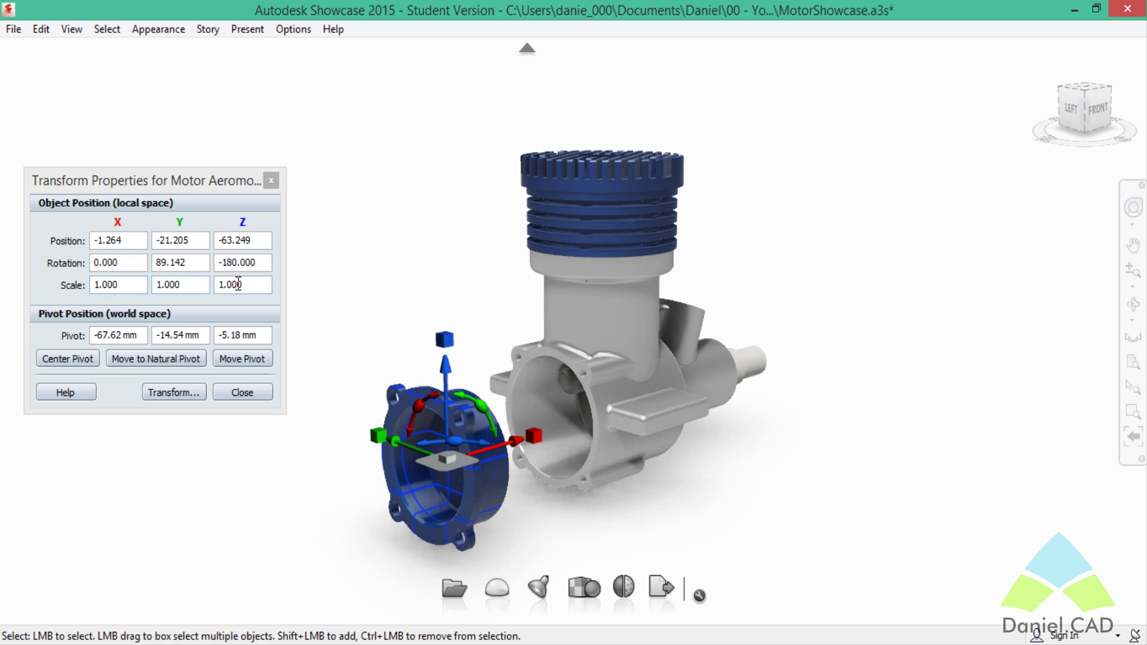
- Try scaling the blue cover to 2 along Z, and set its Z scale back to 1
double_click(238, 284)
type("2")
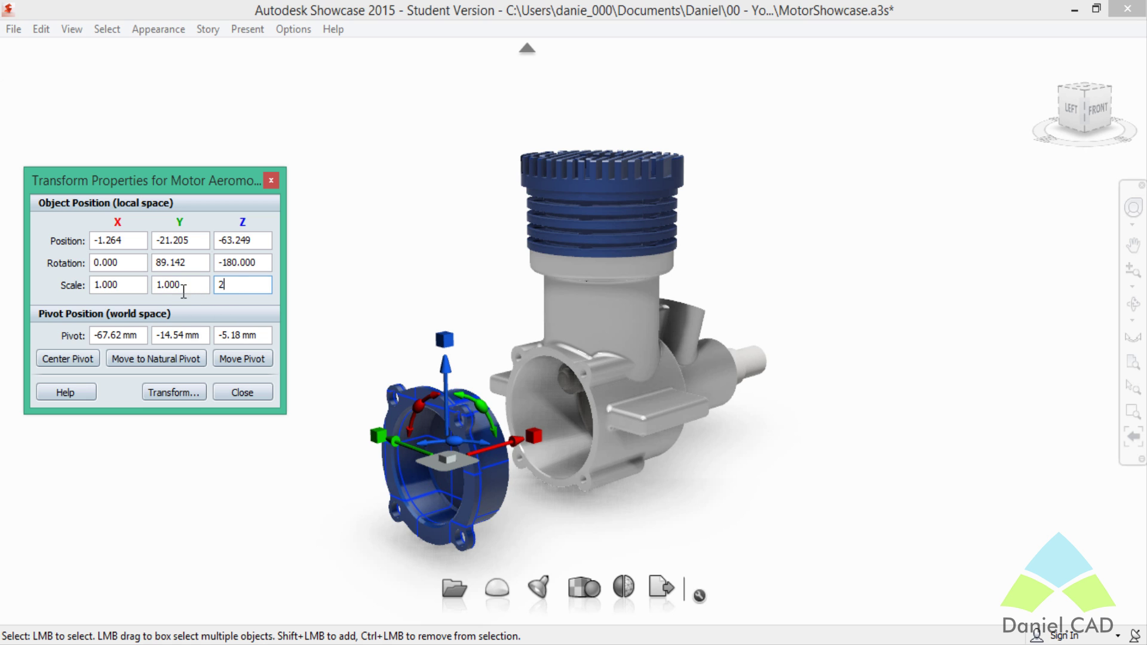
left_click(184, 291)
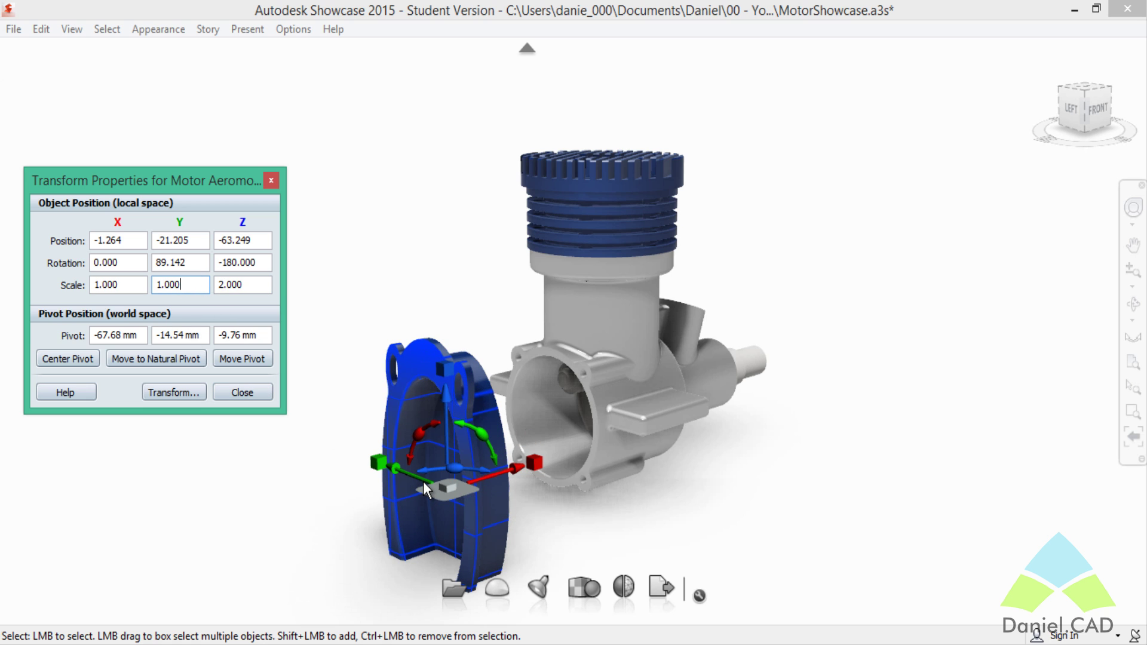
left_click(266, 291)
left_click_drag(266, 291, 179, 295)
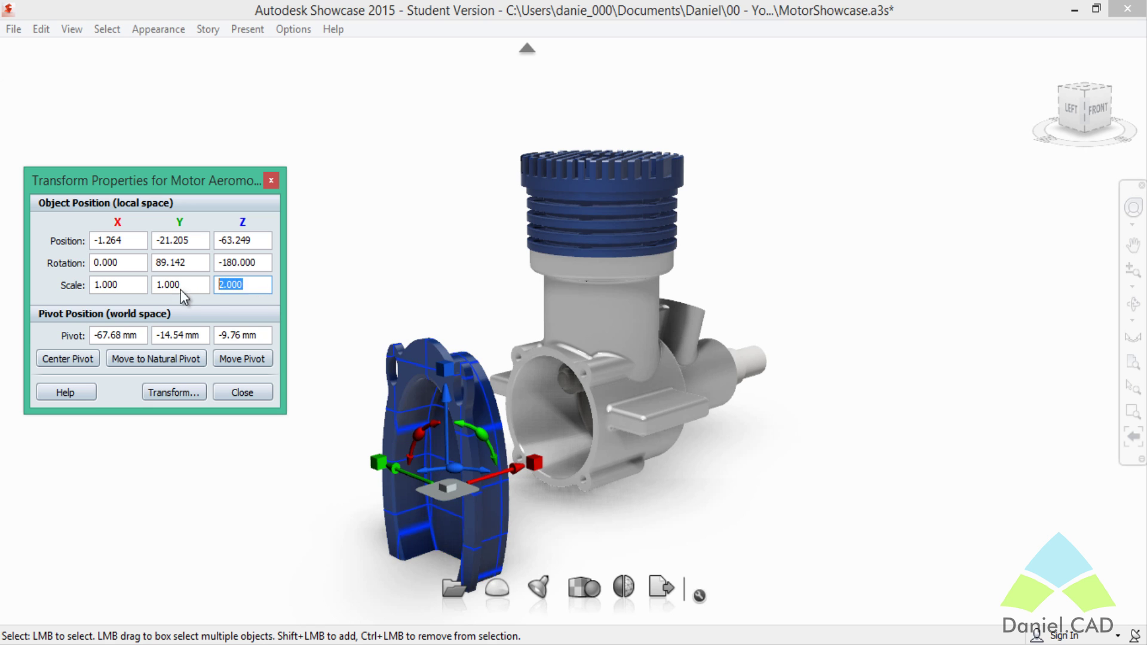
type("1")
left_click(312, 296)
left_click(402, 422)
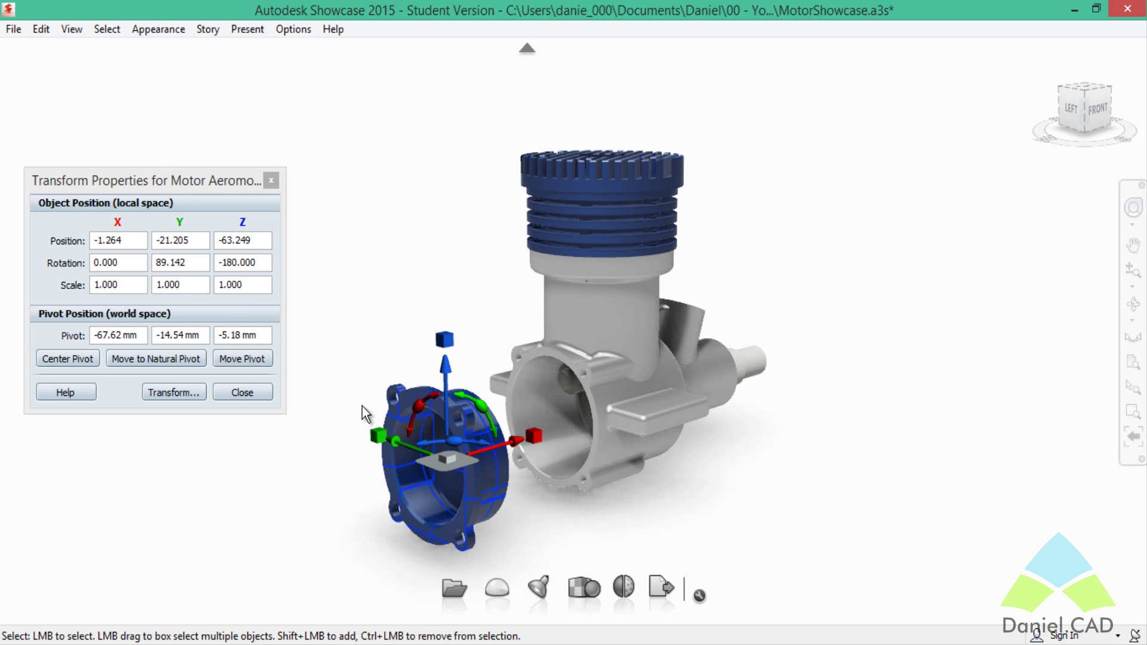
- Try stretching the blue cover with a larger Y scale, and set its Y scale back to 1
double_click(196, 291)
type("1")
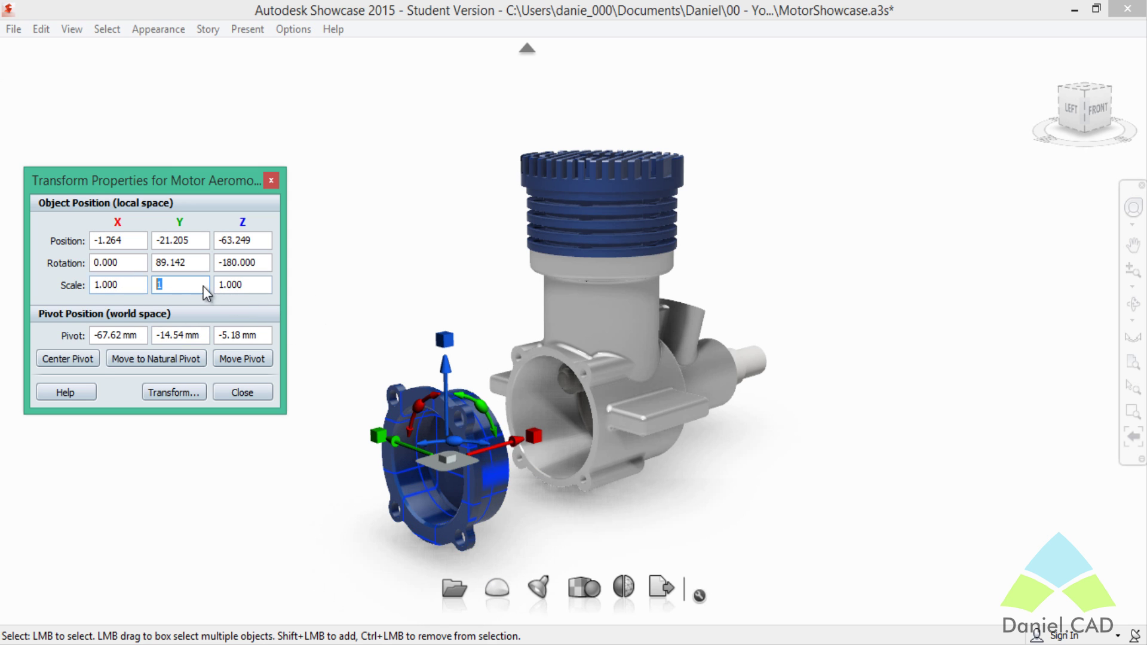
left_click(345, 287)
mouse_move(573, 516)
left_mouse_down("alt")
mouse_move(313, 474)
mouse_move(797, 440)
mouse_move(517, 474)
left_mouse_up("alt")
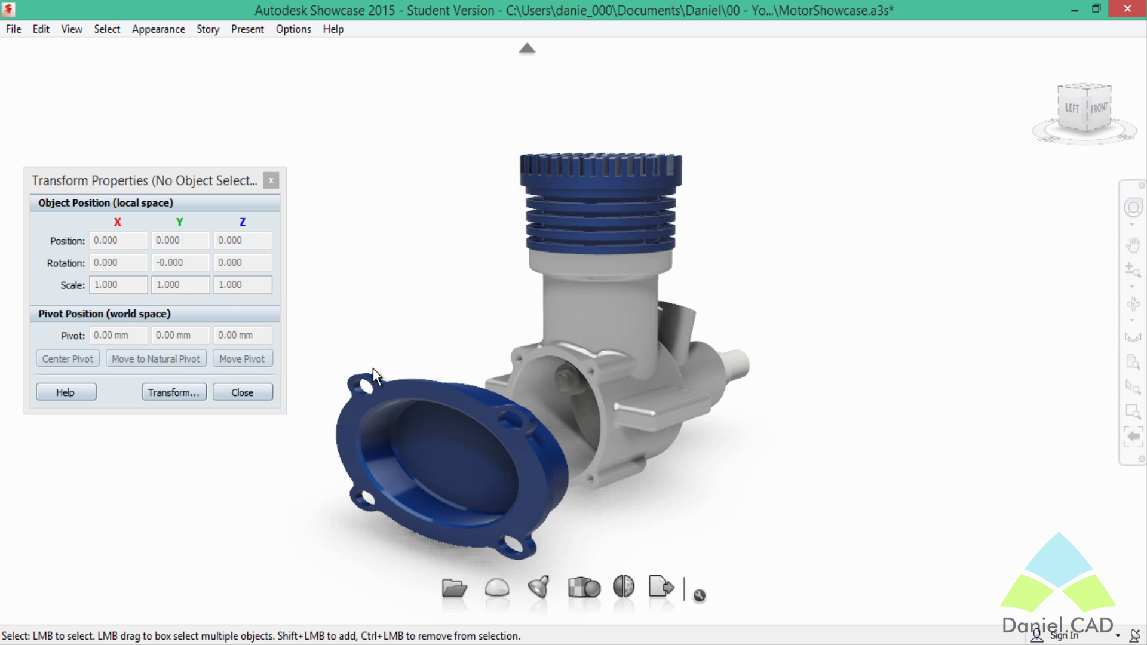
left_click(369, 390)
double_click(198, 283)
type("1")
key("Return")
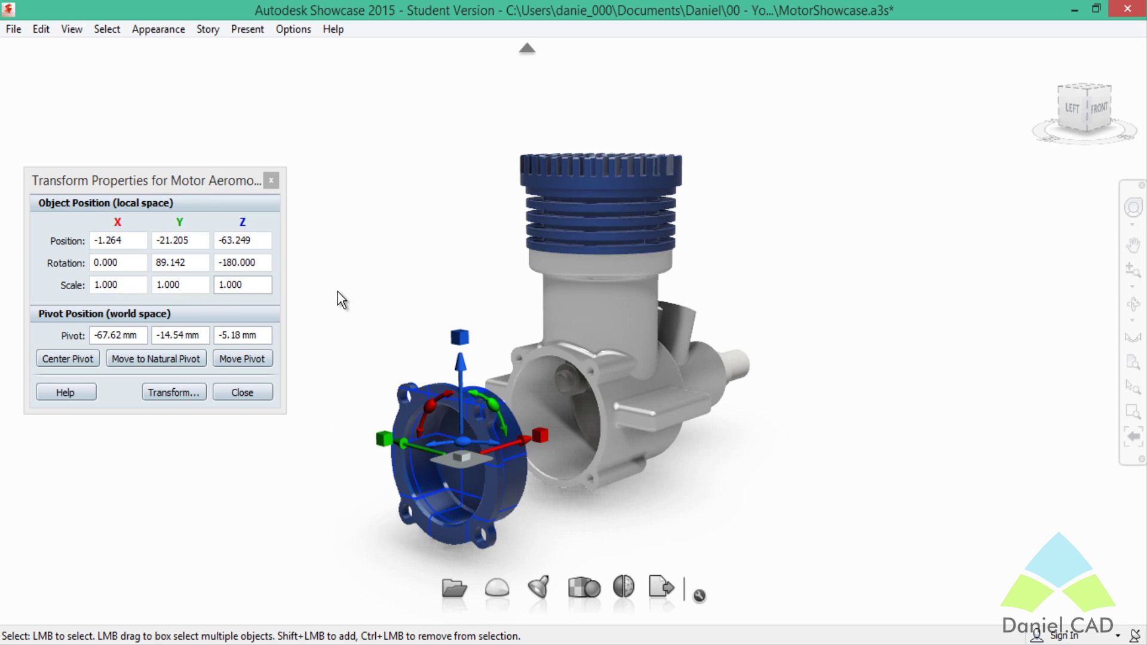
- Try scaling the blue cover to 2 along X, and undo the scaling
left_click(338, 292)
left_click(422, 389)
double_click(117, 284)
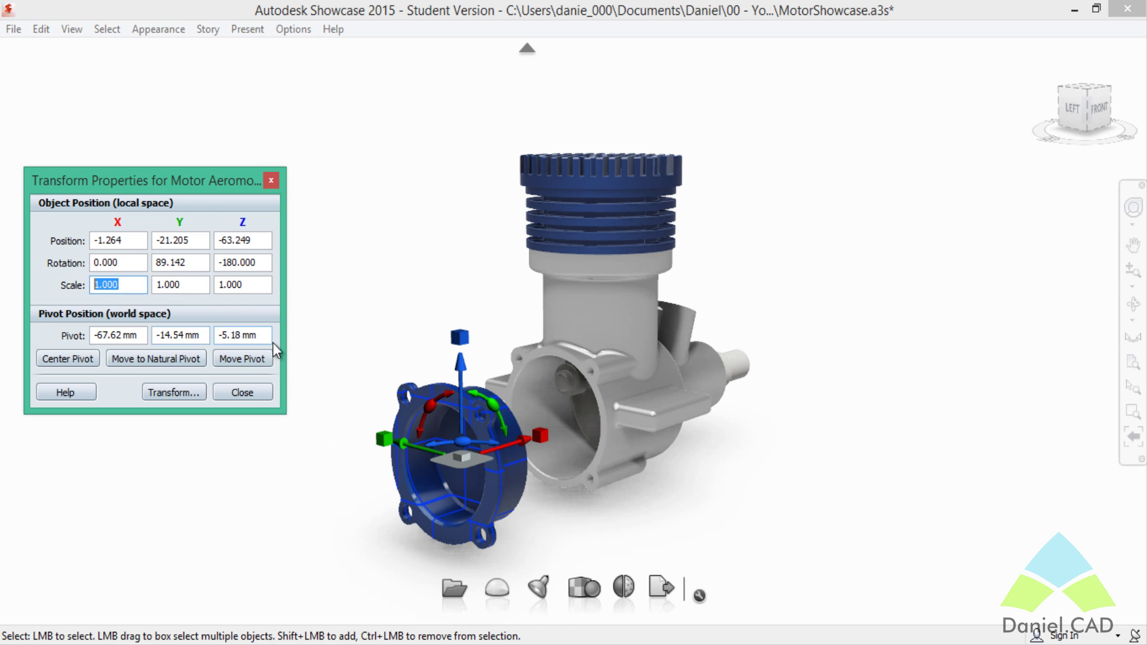
type("2")
key("Return")
left_click(368, 327)
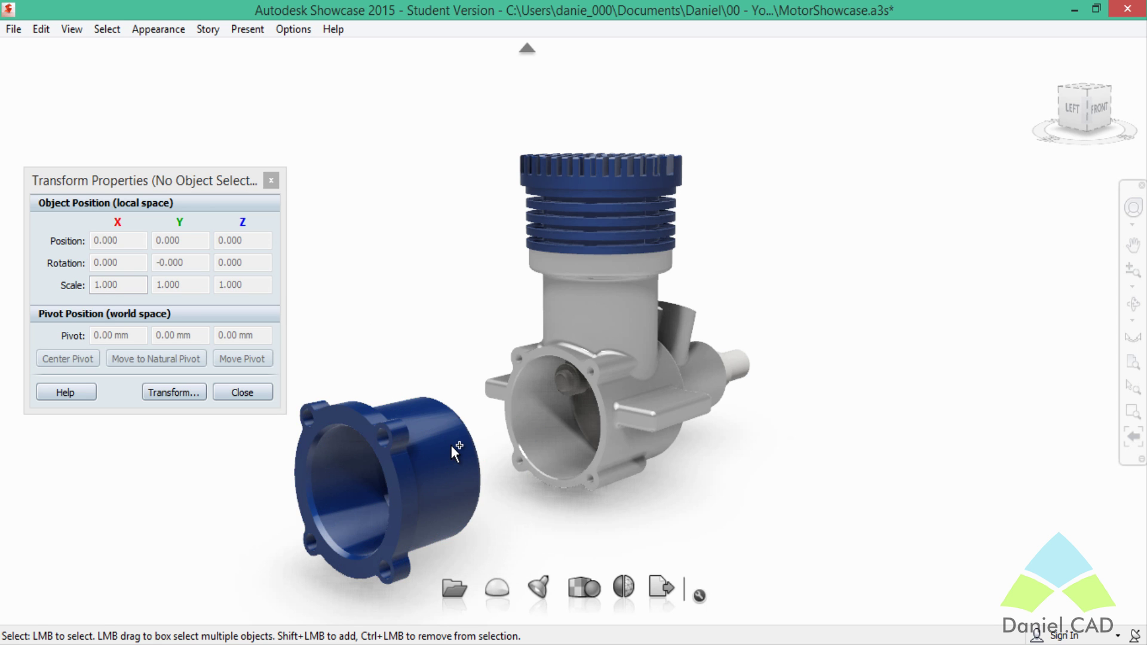
mouse_move(450, 446)
middle_mouse_down()
mouse_move(279, 425)
mouse_move(216, 436)
mouse_move(442, 438)
mouse_move(909, 387)
mouse_move(437, 427)
middle_mouse_up()
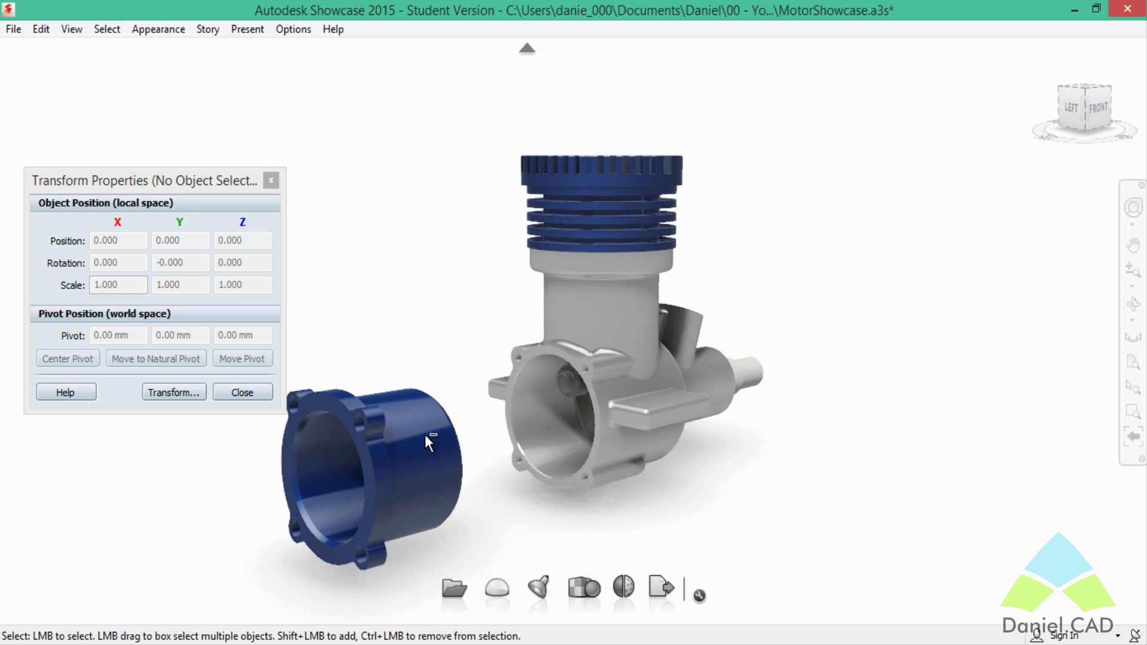
left_click(425, 434)
key("ctrl+z")
key("Escape")
- Scale the finned cylinder head to 2 along X, Y and Z and inspect it from above
middle_click_drag(582, 319, 520, 395)
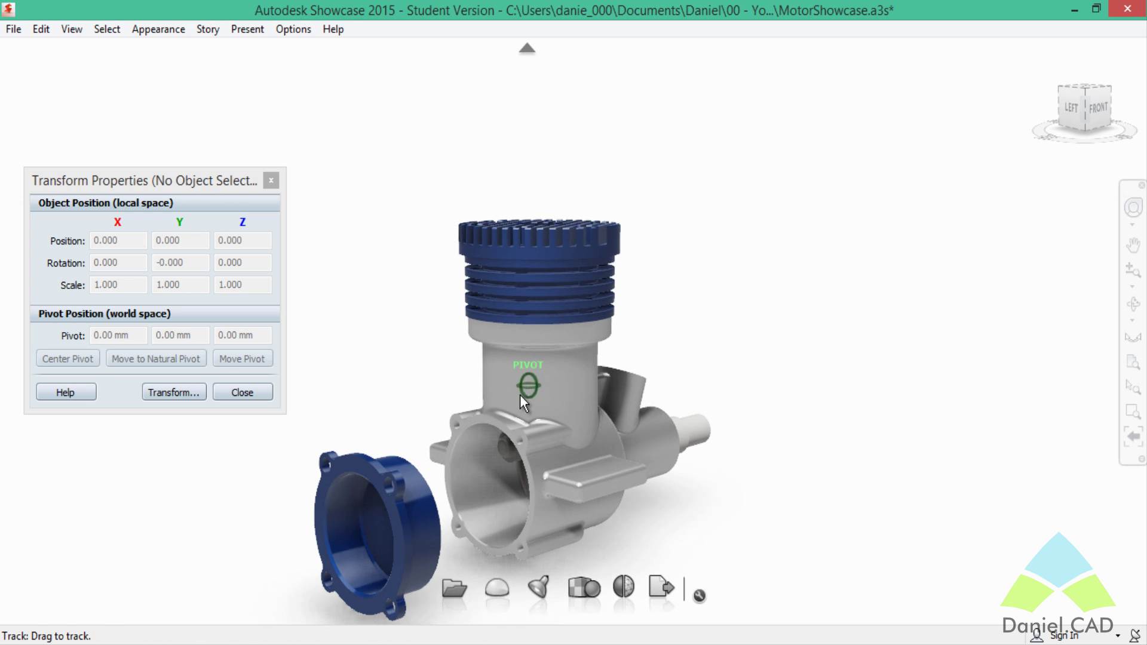
left_click(565, 233)
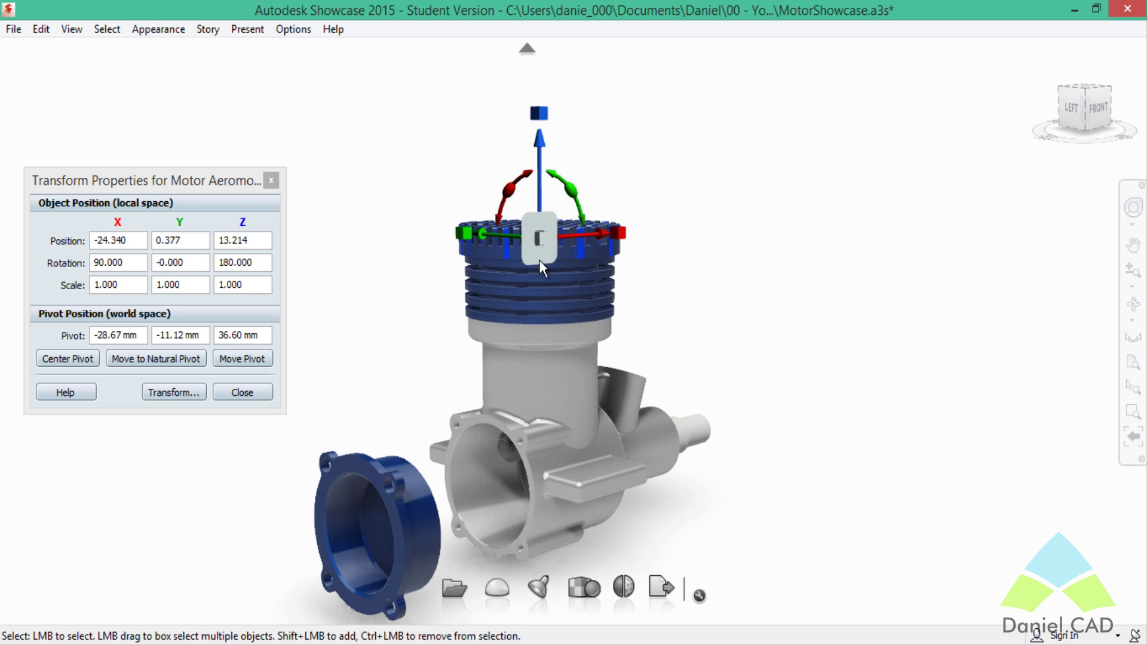
left_click(134, 285)
type("2")
key("Tab")
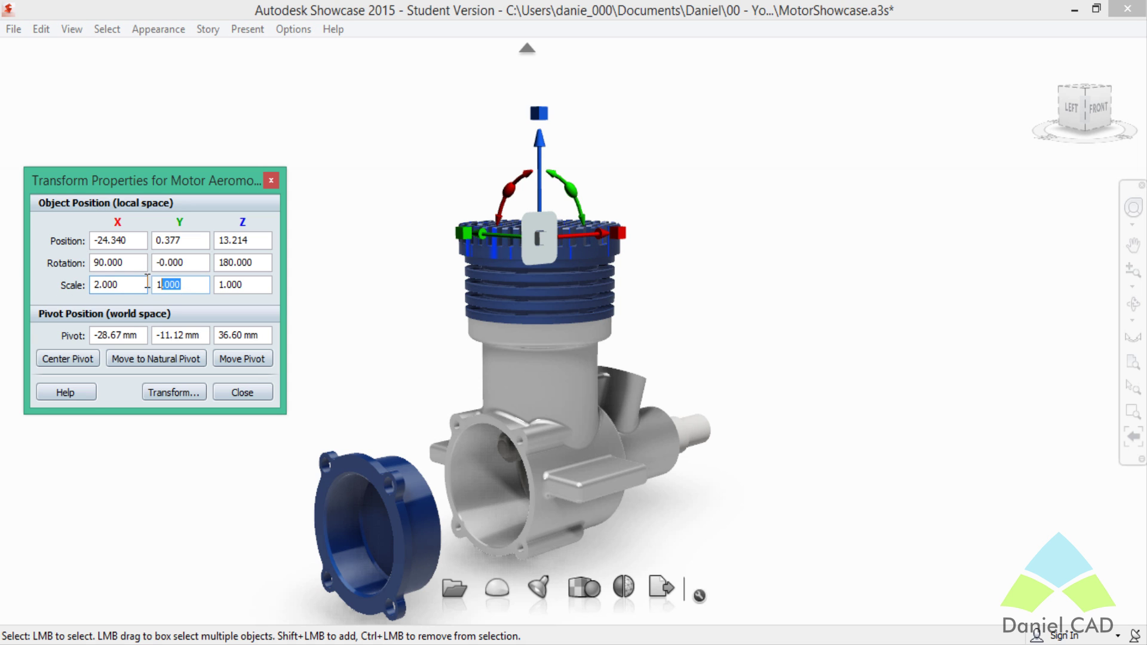
type("2")
key("Tab")
type("2")
key("Return")
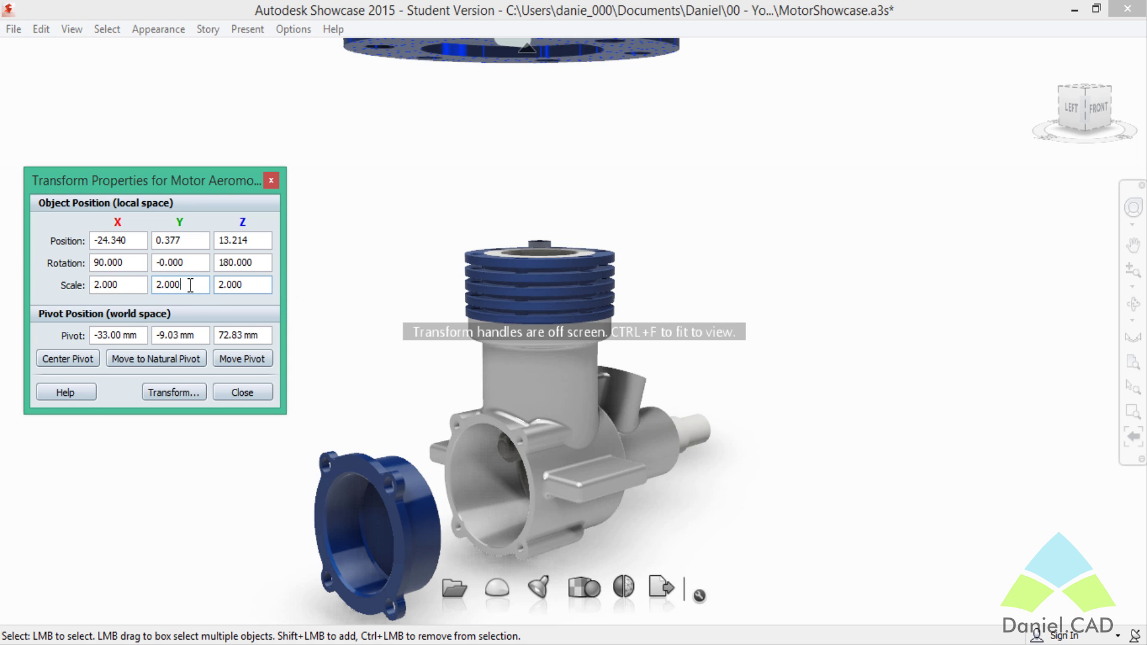
middle_click_drag(521, 254, 702, 280)
left_click(673, 276)
left_click_drag(668, 272, 684, 242)
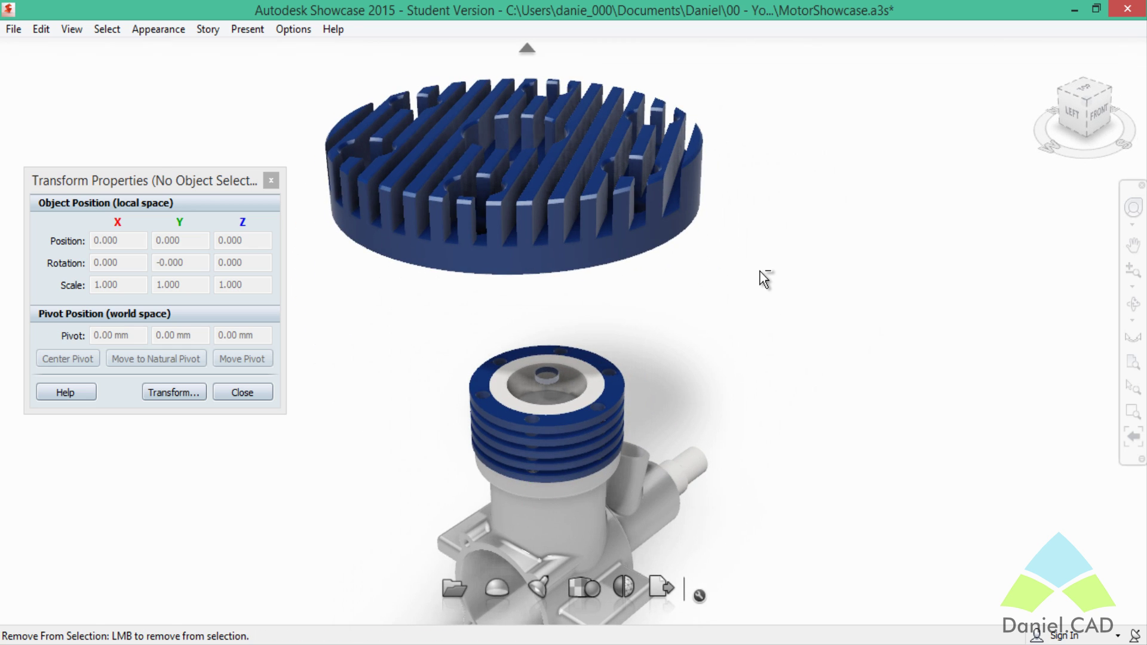
- Undo the scaling of the cylinder head and select all parts of the engine together
key("ctrl+z")
key("ctrl+z")
key("ctrl+z")
key("ctrl+z")
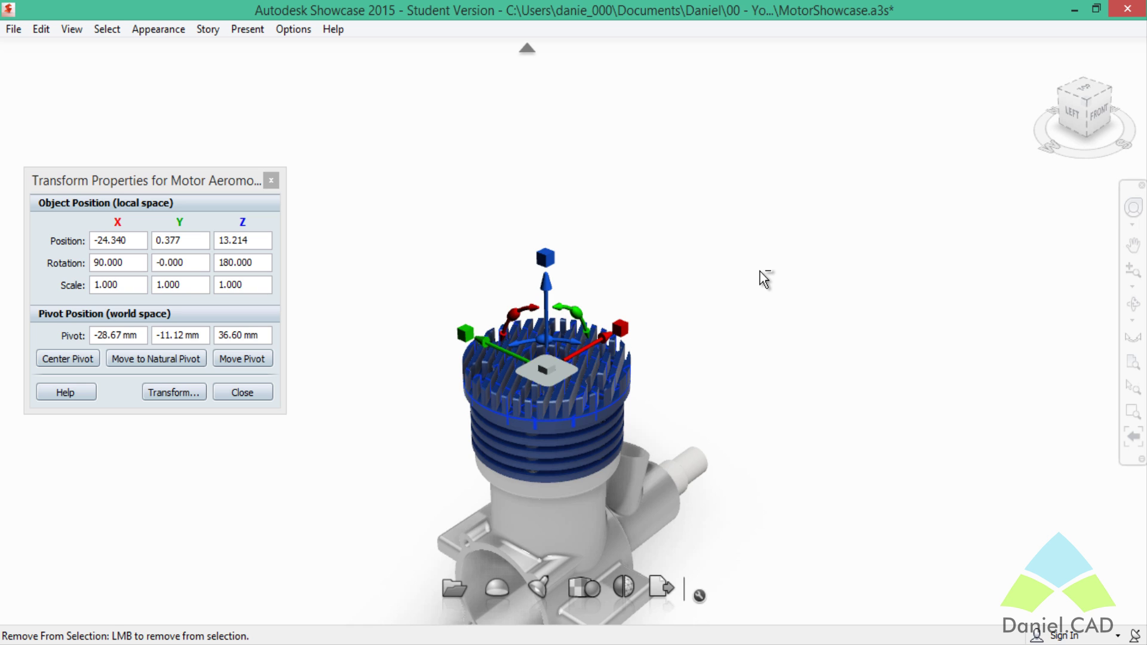
key("ctrl+z")
key("ctrl+z")
key("ctrl+z")
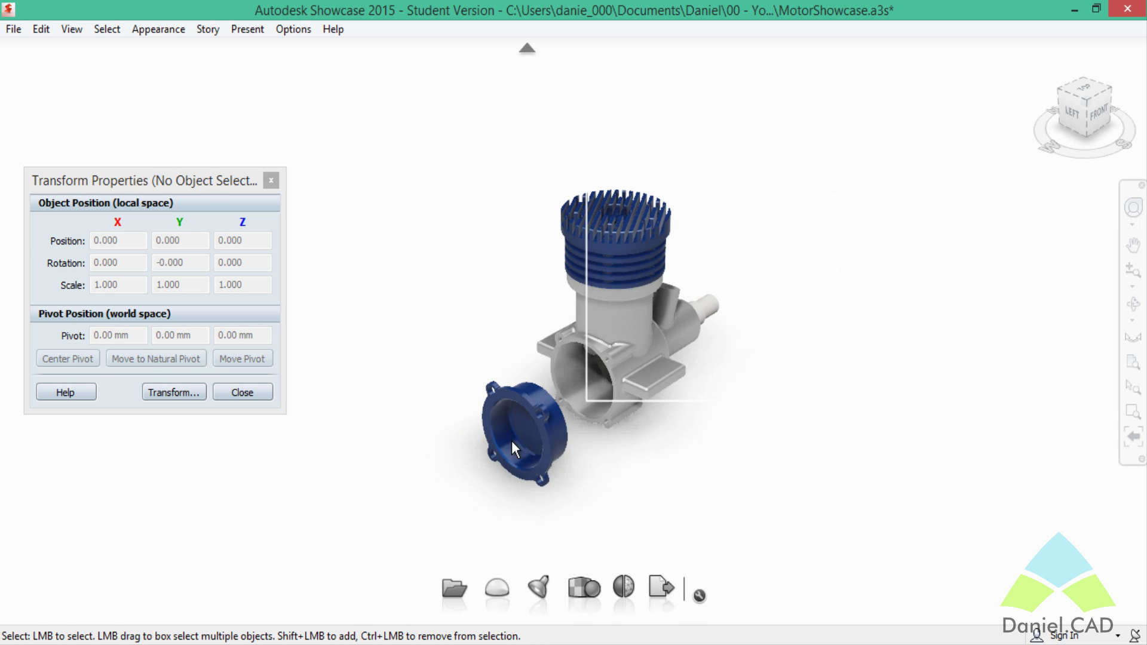
left_click(512, 440)
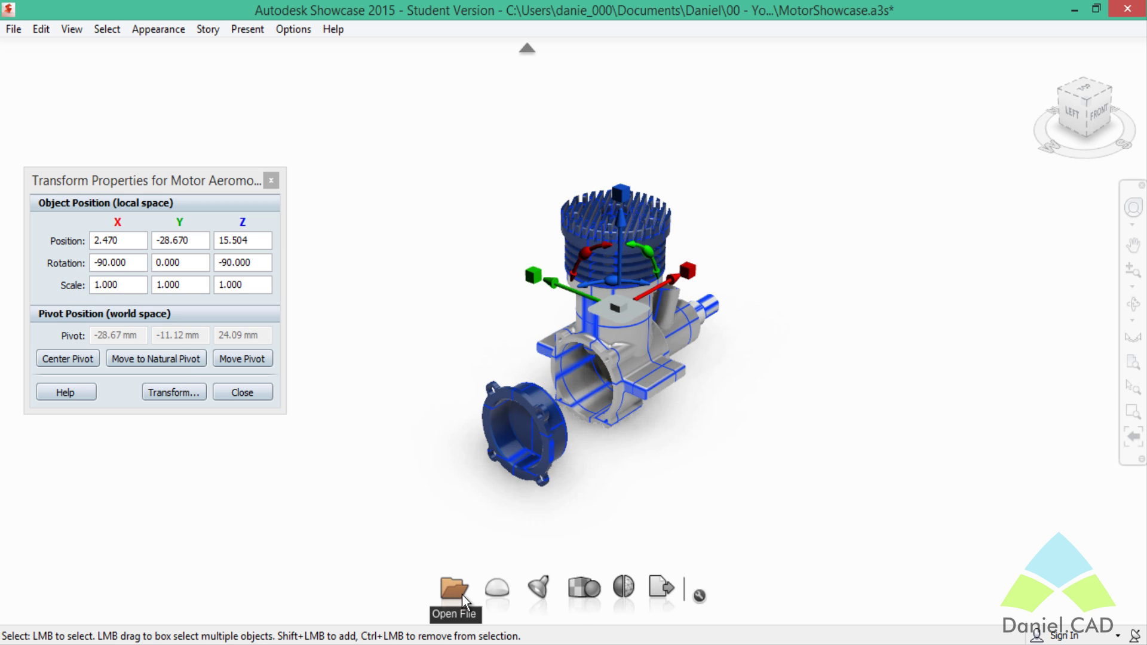
- Browse the lighting environments and apply one with a plain light-grey background to the engine scene
left_click(499, 592)
left_click_drag(397, 544, 630, 545)
left_click(984, 129)
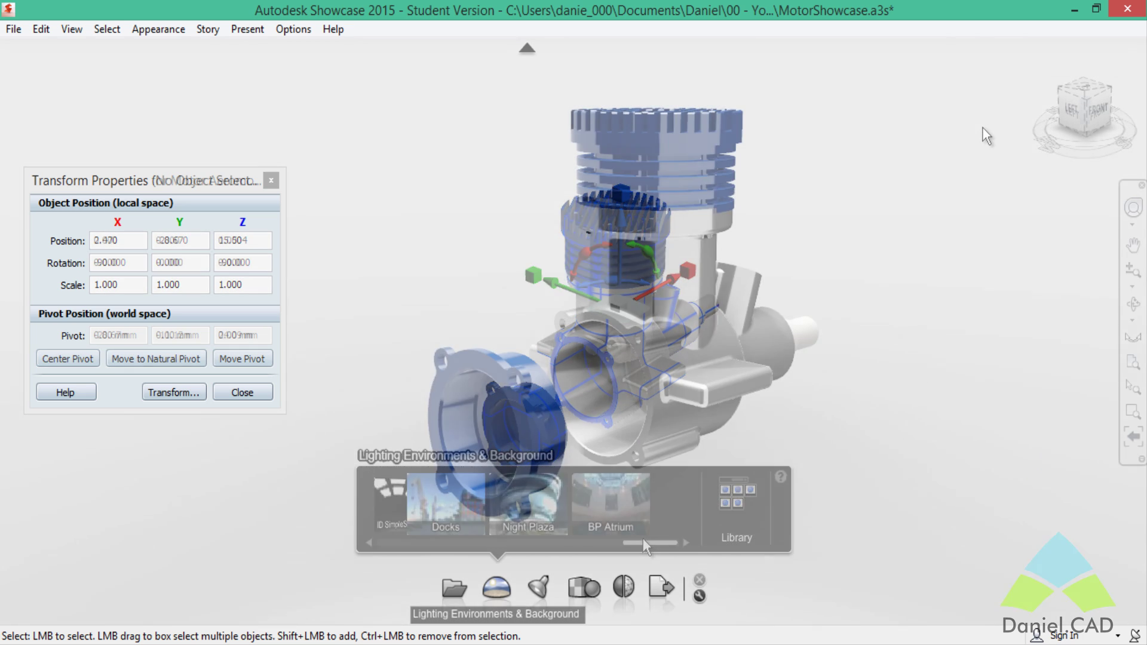
- Try scaling all engine parts together to 2 along X and Y, inspect the model, and undo the scaling
left_click_drag(953, 90, 401, 522)
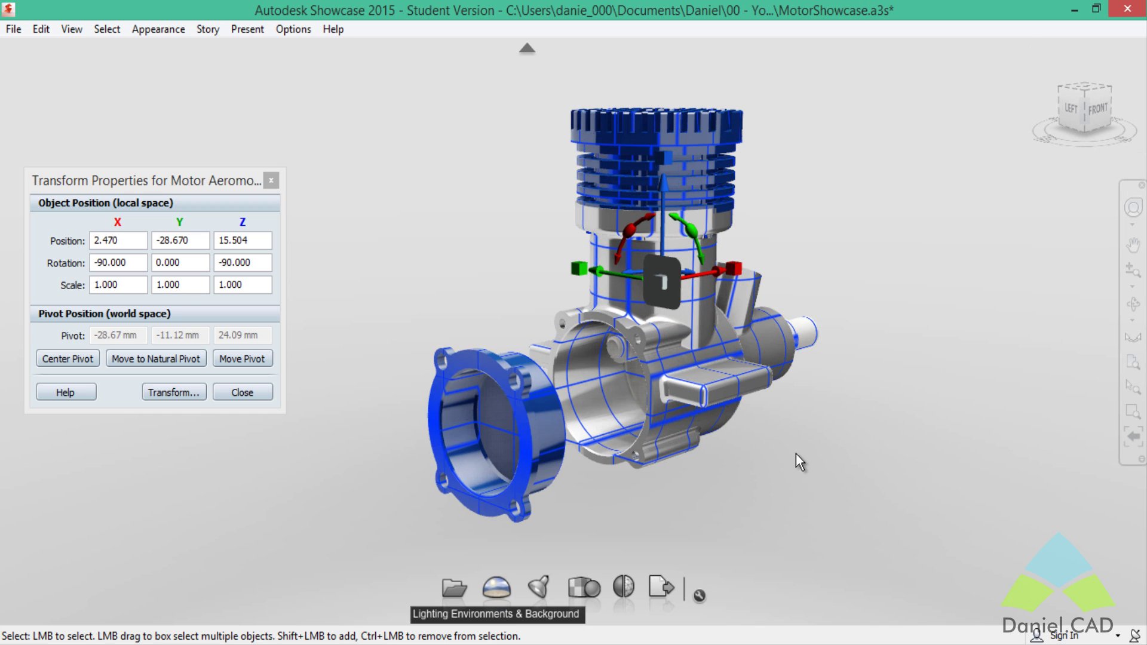
left_click(127, 287)
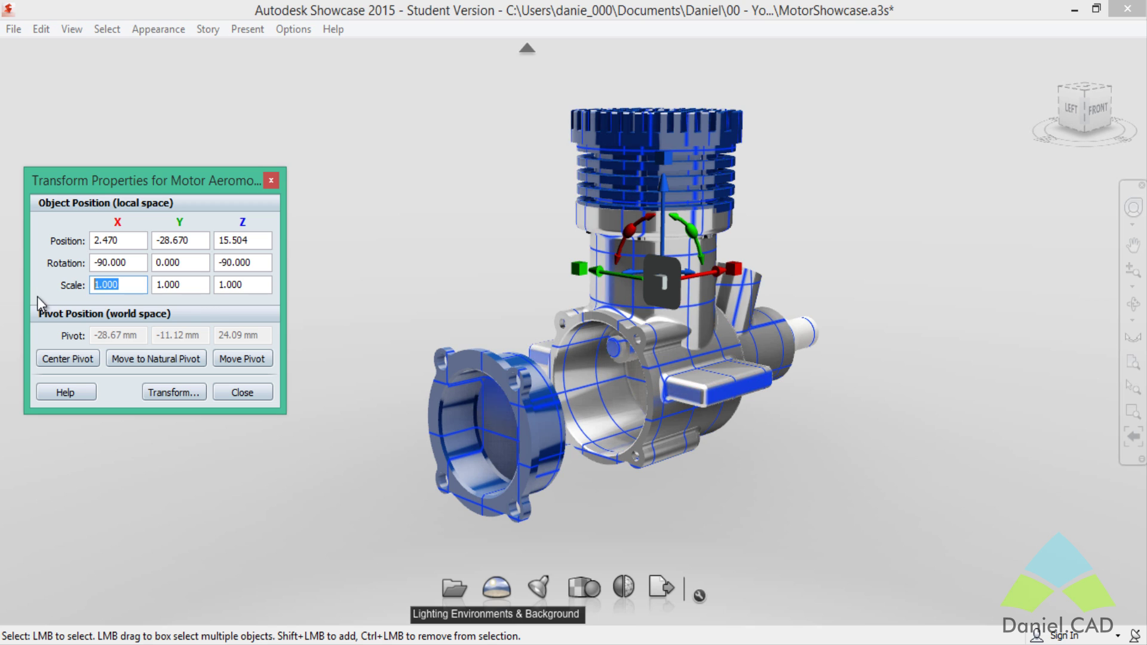
type("2")
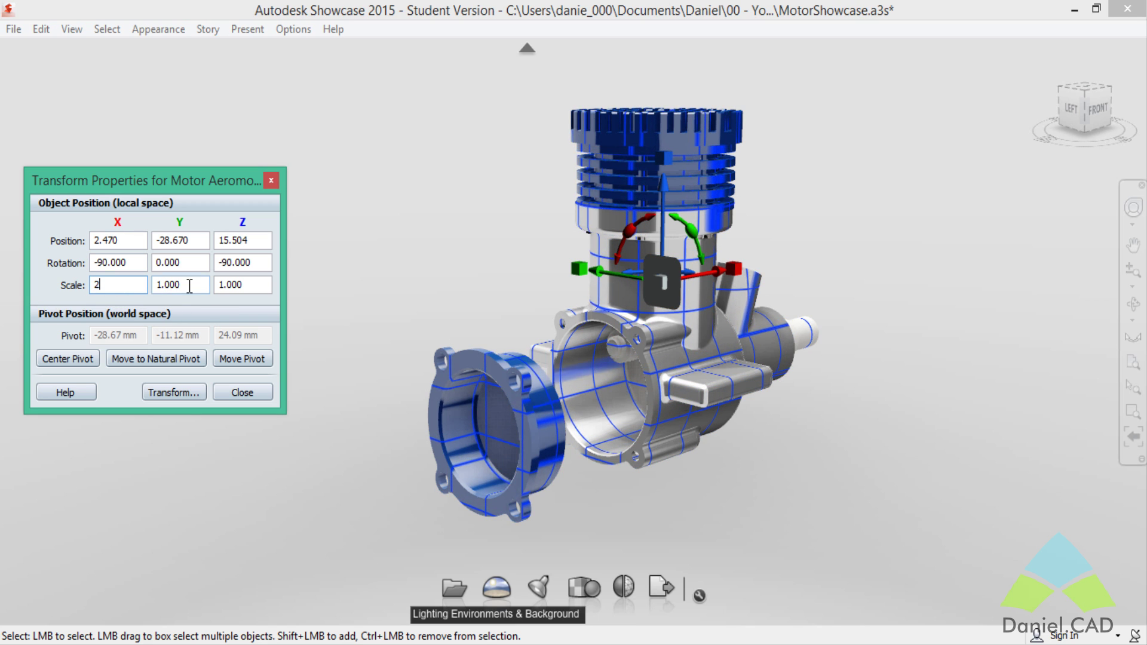
key("Tab")
type("2")
key("Tab")
left_click(349, 310)
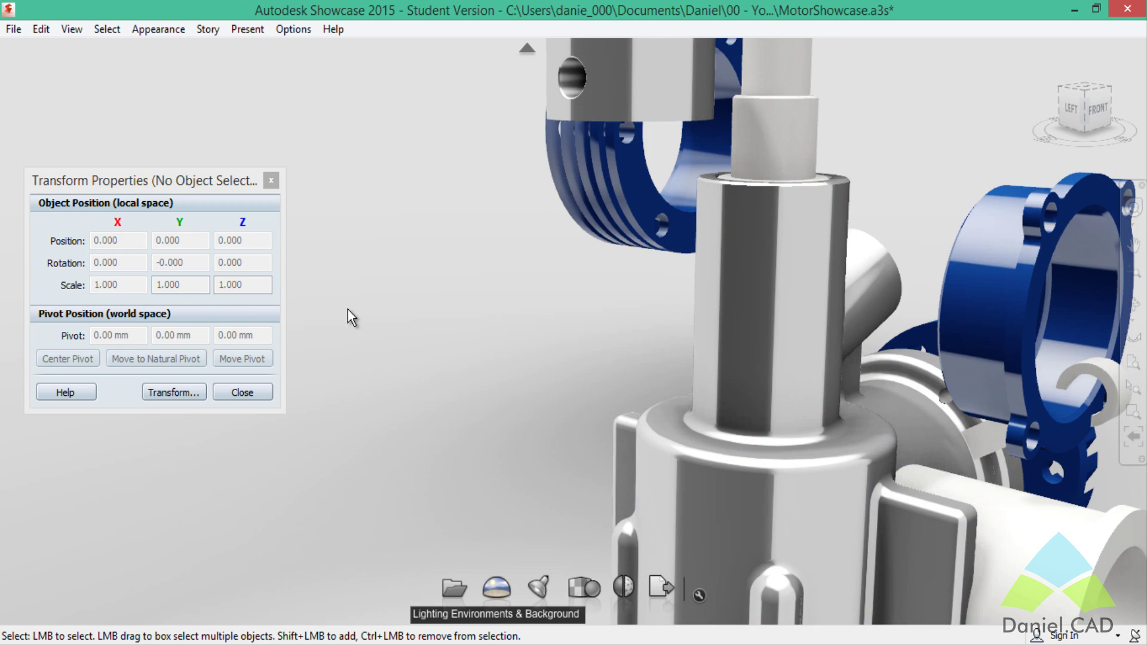
scroll(346, 322, "down", 5)
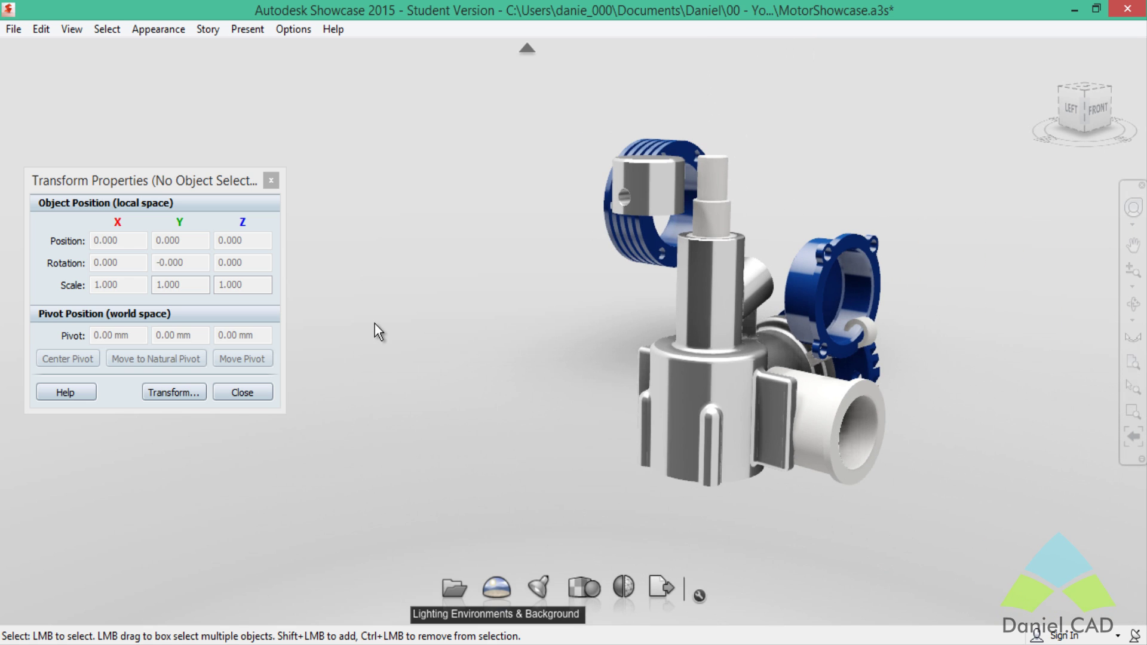
mouse_move(505, 356)
middle_mouse_down()
mouse_move(305, 359)
mouse_move(496, 356)
middle_mouse_up()
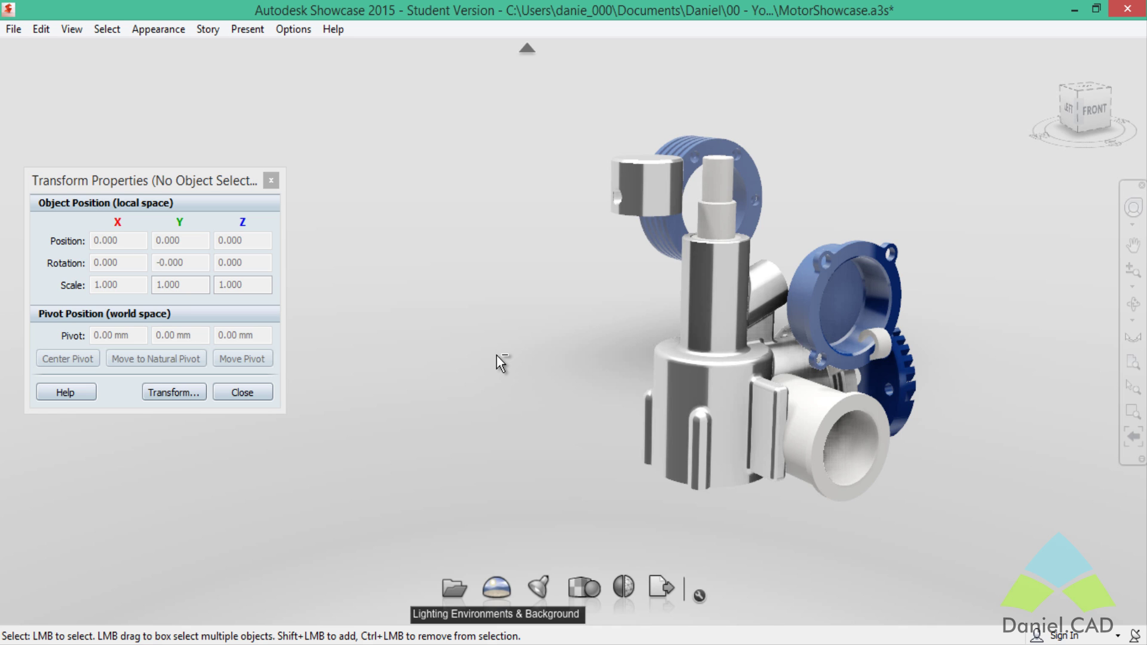
key("ctrl+a")
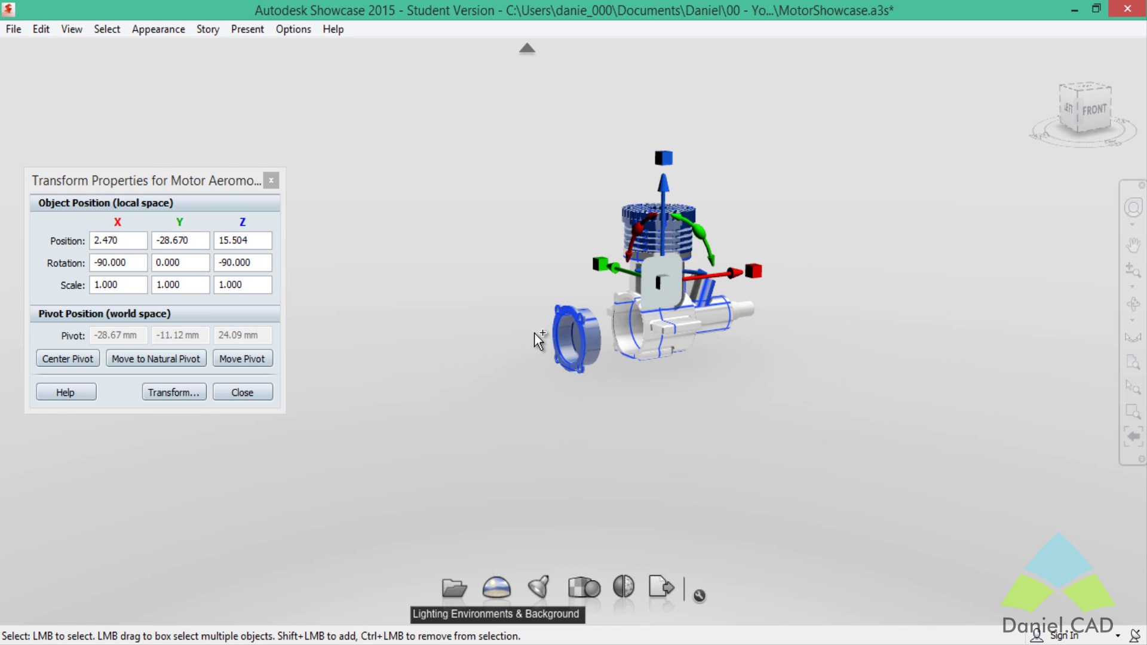
key("ctrl+shift+a")
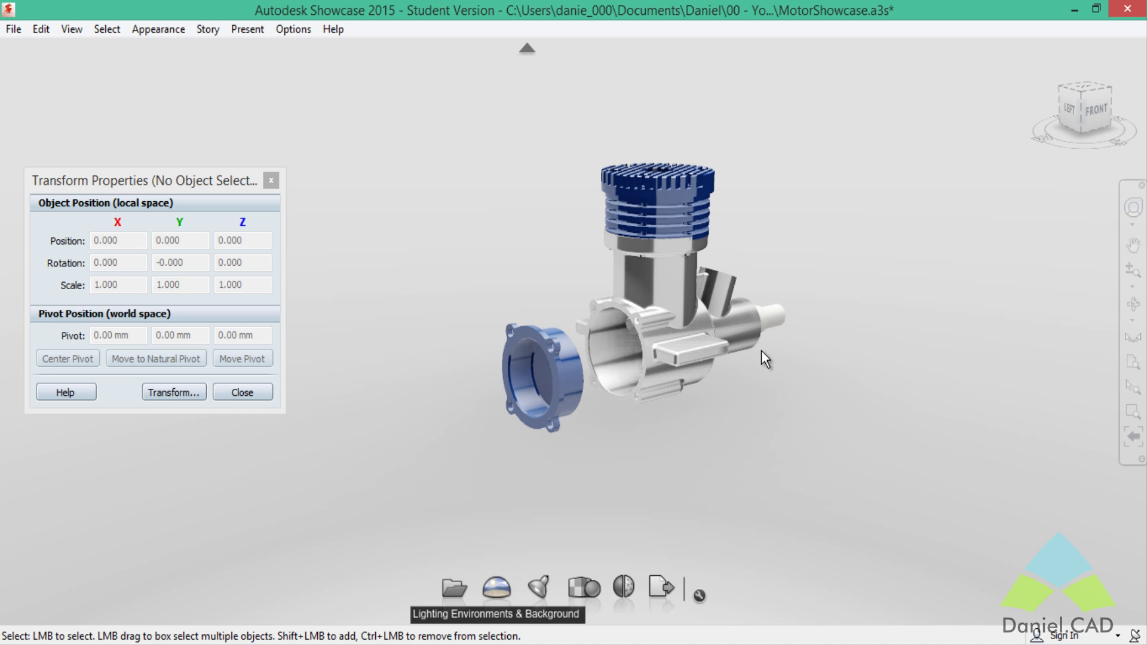
- Select all engine parts and enlarge them uniformly with the central scale handle to about 1.324
left_click_drag(924, 124, 450, 472)
scroll(657, 335, "up", 2)
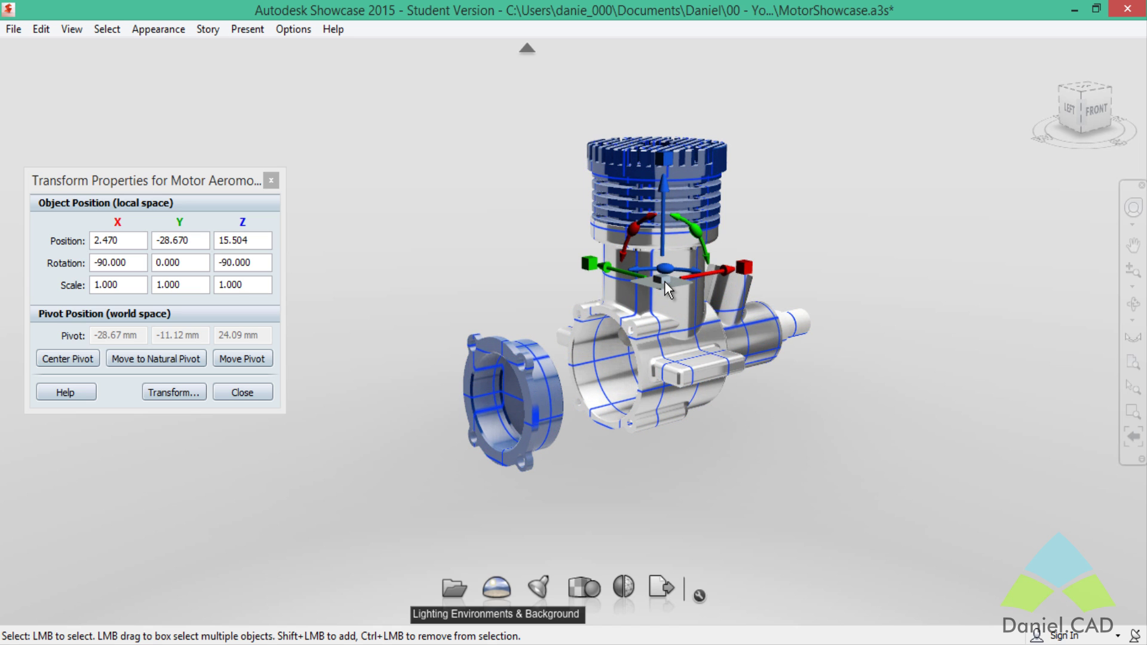
left_click(664, 281)
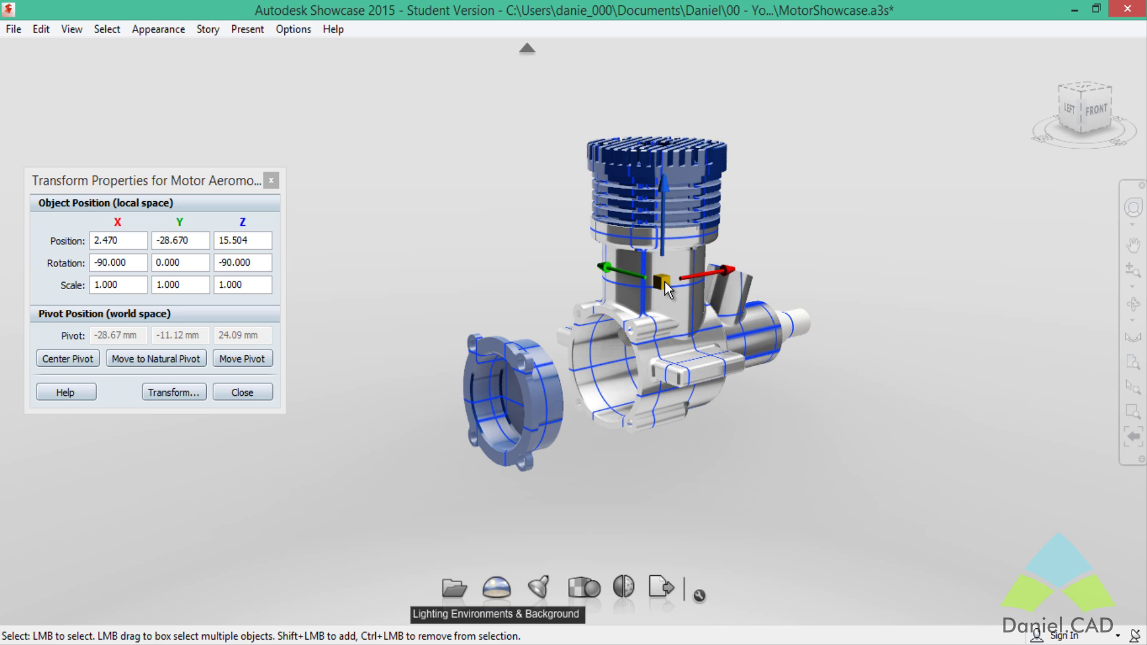
left_click_drag(664, 280, 741, 148)
middle_click_drag(851, 190, 828, 243, "alt")
scroll(707, 344, "down", 3)
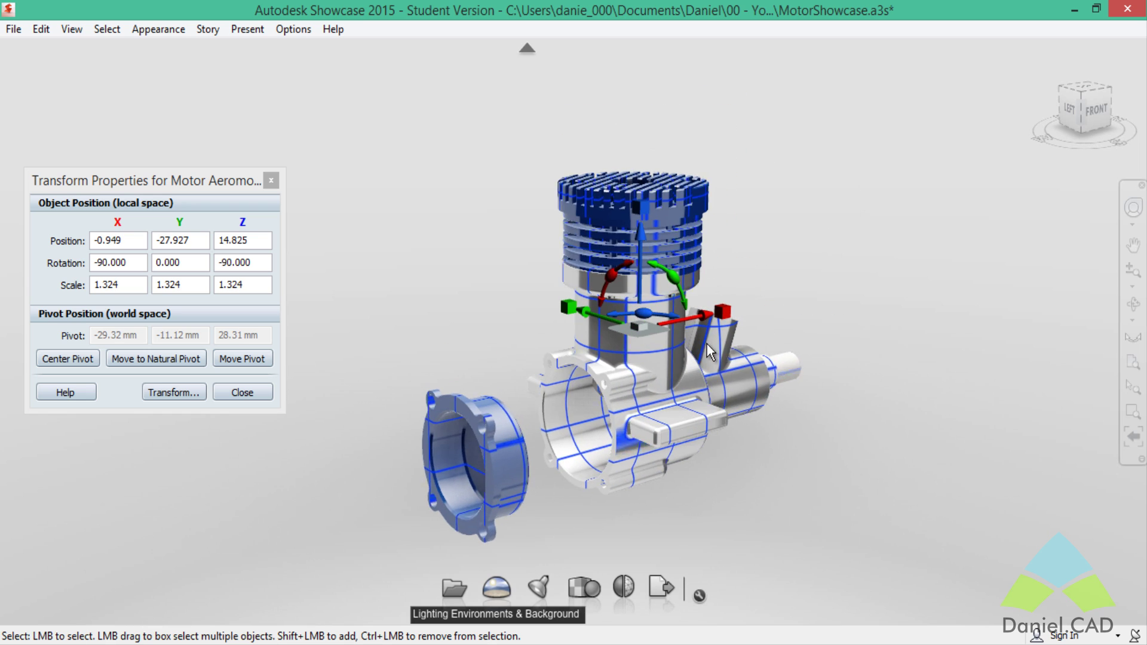
- Rescale the whole engine uniformly once more with the central handle, and deselect all parts
left_click_drag(635, 326, 598, 123)
left_click(771, 257)
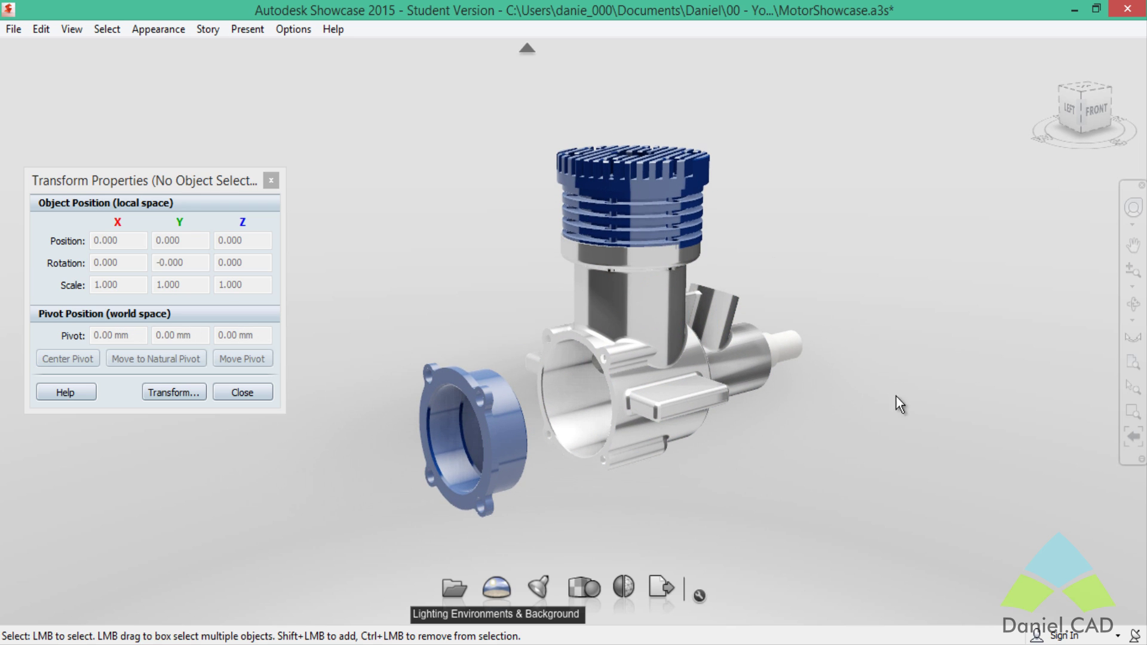
middle_click_drag(868, 461, 890, 445)
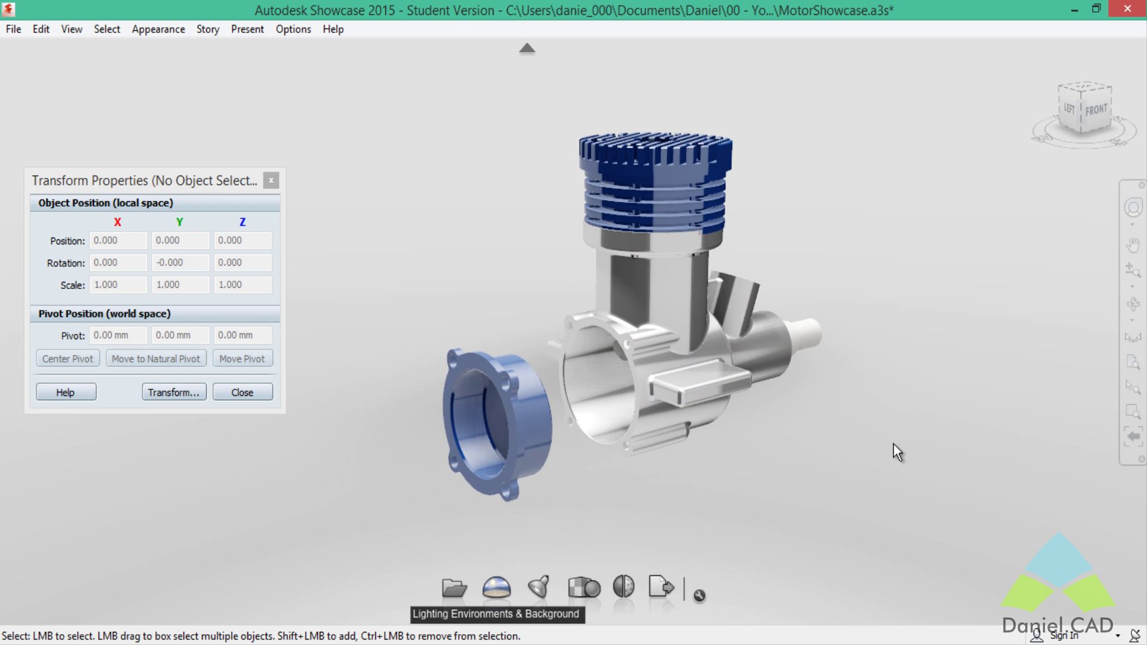